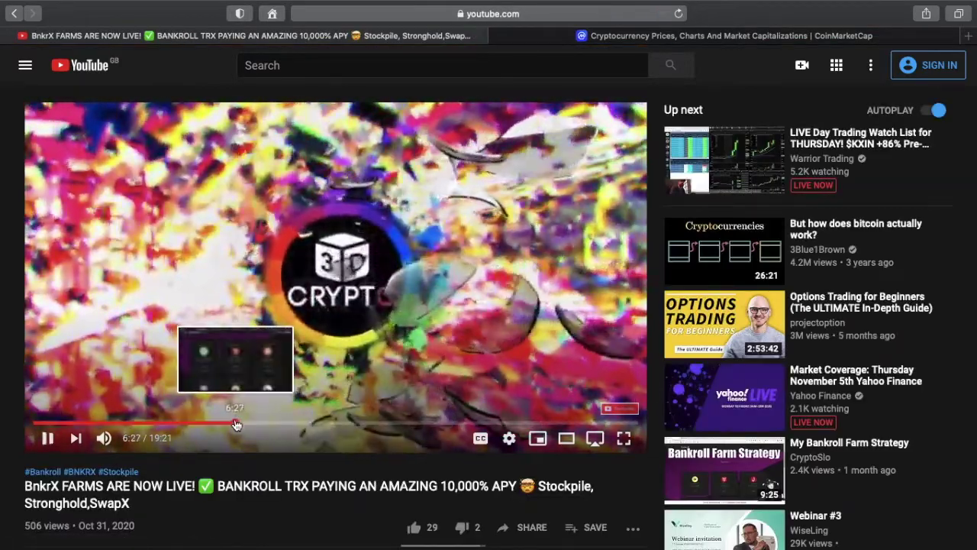
Pause the BnkrX farms video at 6:28, on the Bankroll Farm walkthrough
left_click(234, 422)
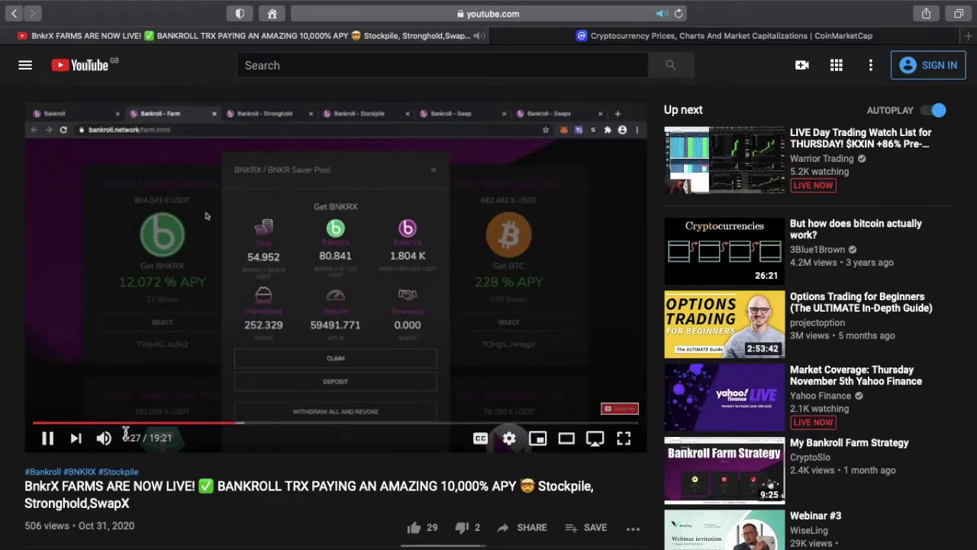
left_click(48, 438)
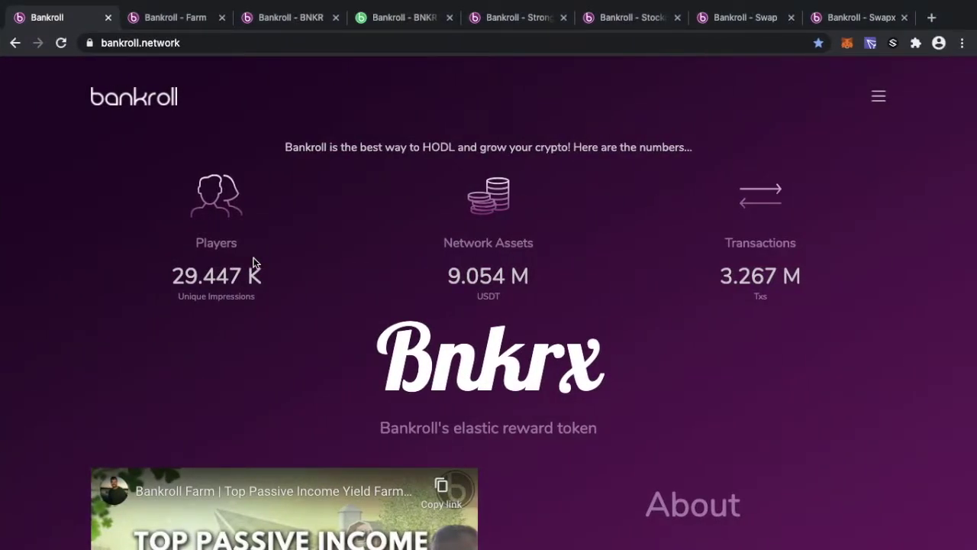
View the BNKR token page's Stats: 14418 players, 21.000 M total mined, 165.350 K staked
left_click(296, 21)
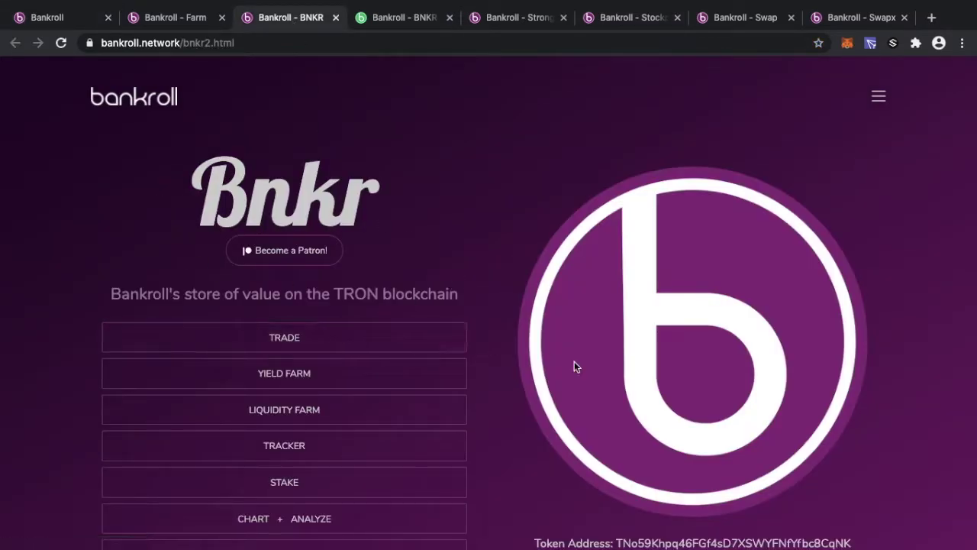
scroll(574, 366, "down", 10)
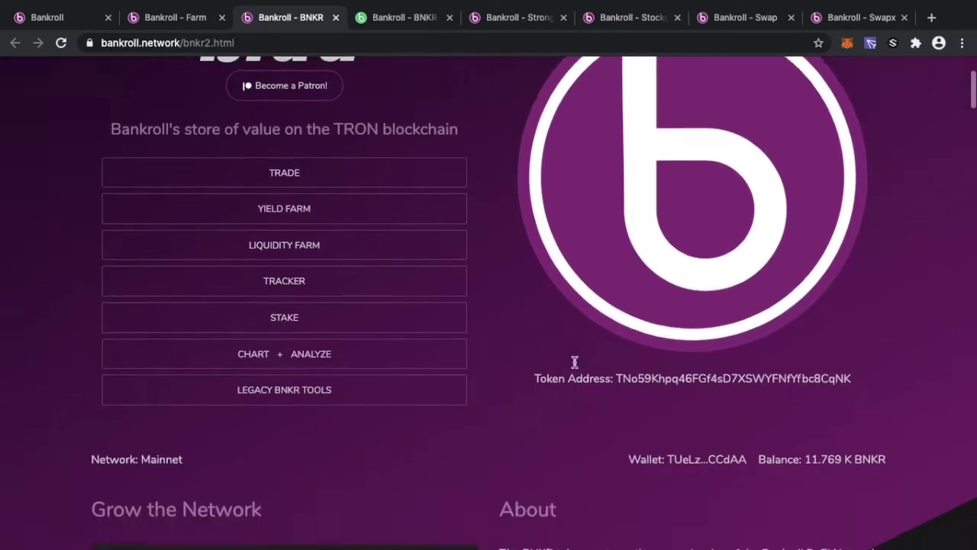
scroll(575, 367, "down", 5)
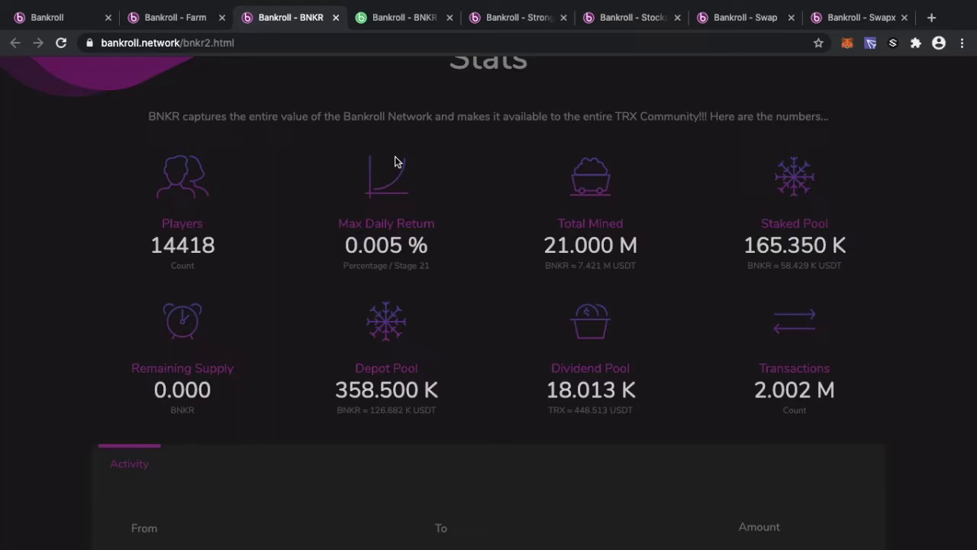
Close the BNKR tab from the Farm page and bring up the BNKR X token page
left_click(203, 18)
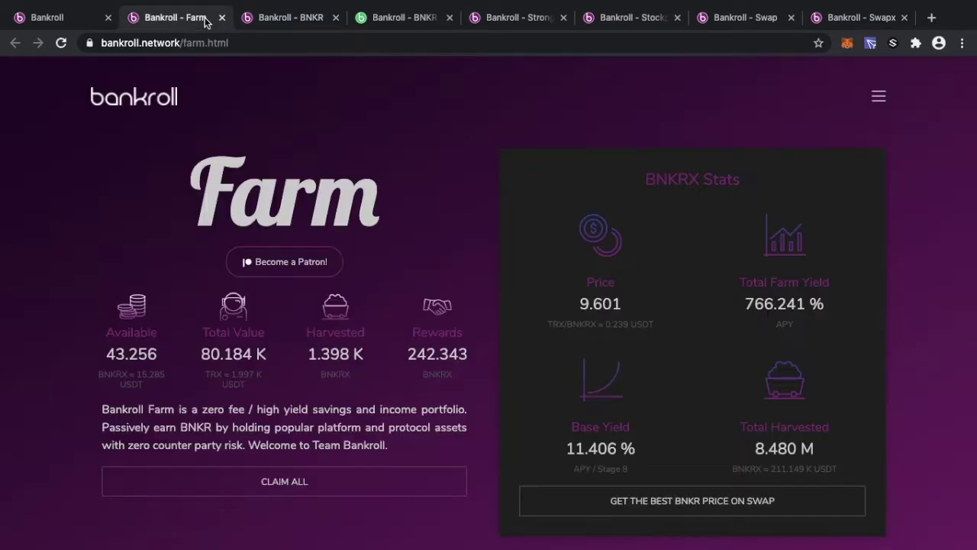
left_click(335, 18)
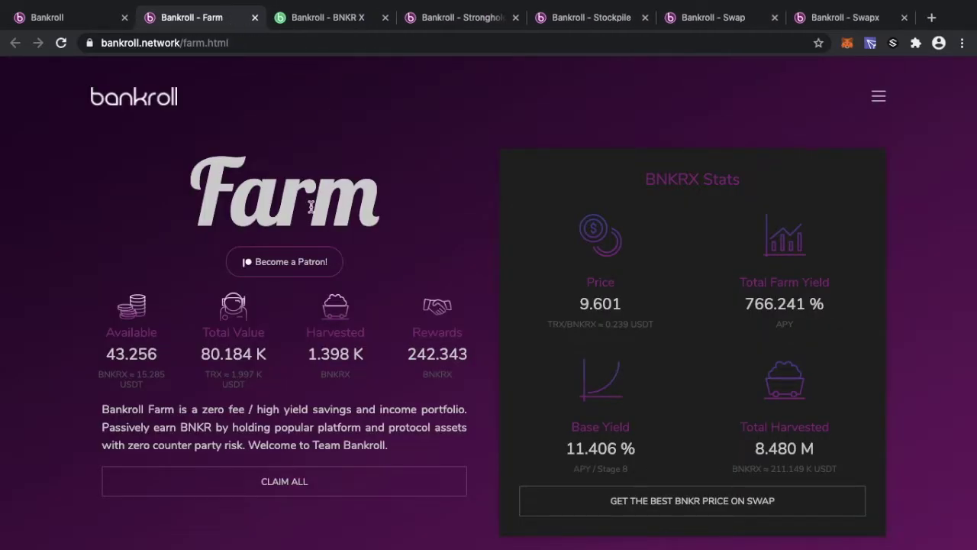
scroll(310, 206, "down", 8)
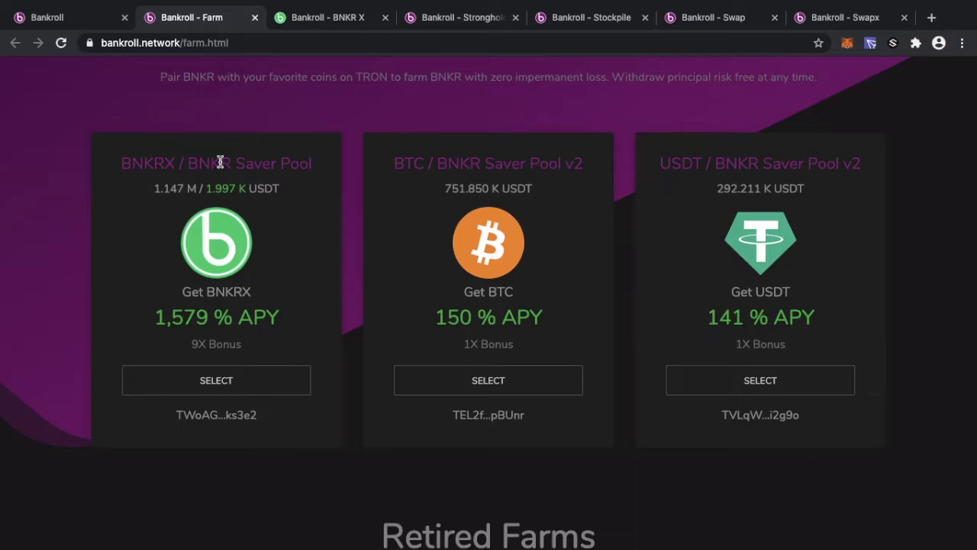
left_click(333, 26)
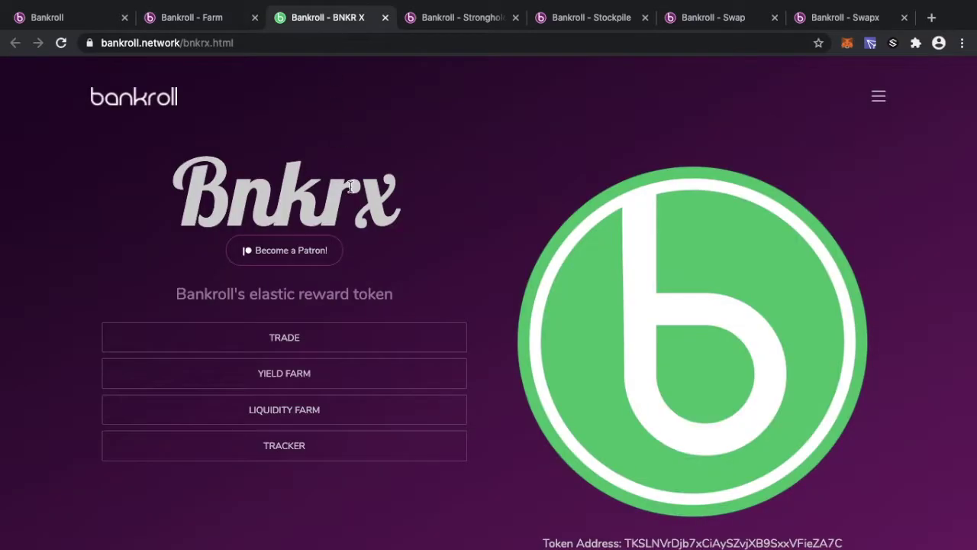
Scroll through the BNKRX elastic reward token page and back to the top
scroll(508, 255, "down", 3)
scroll(508, 256, "down", 1)
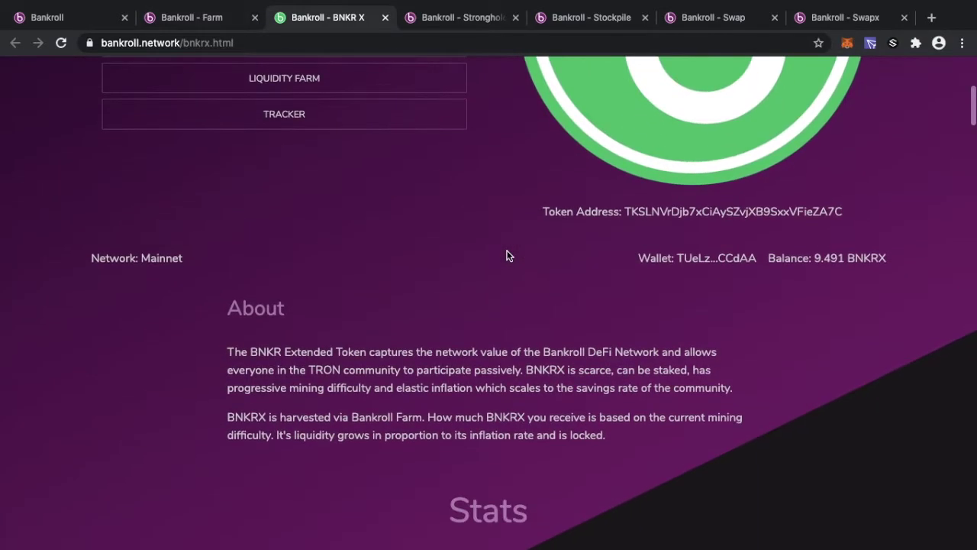
scroll(508, 256, "down", 3)
scroll(508, 256, "down", 1)
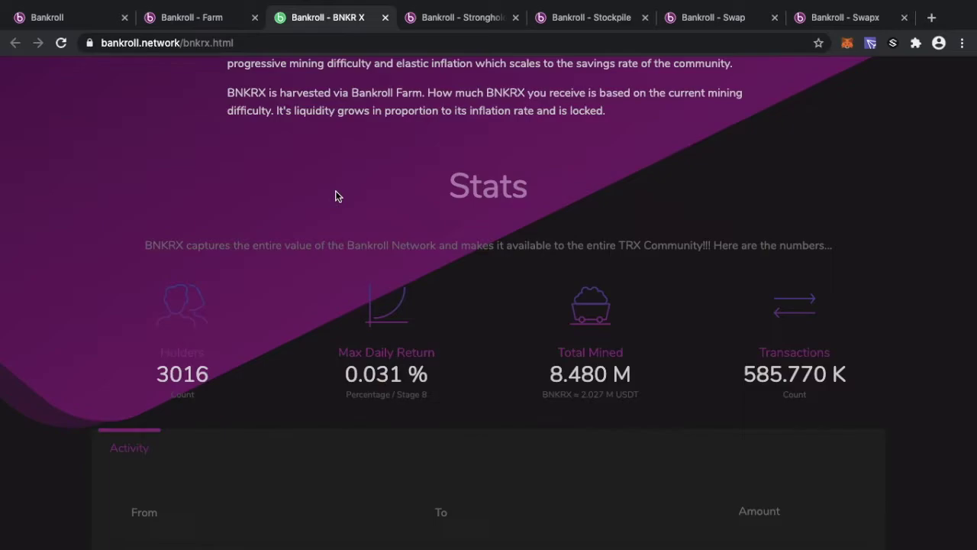
scroll(818, 155, "up", 15)
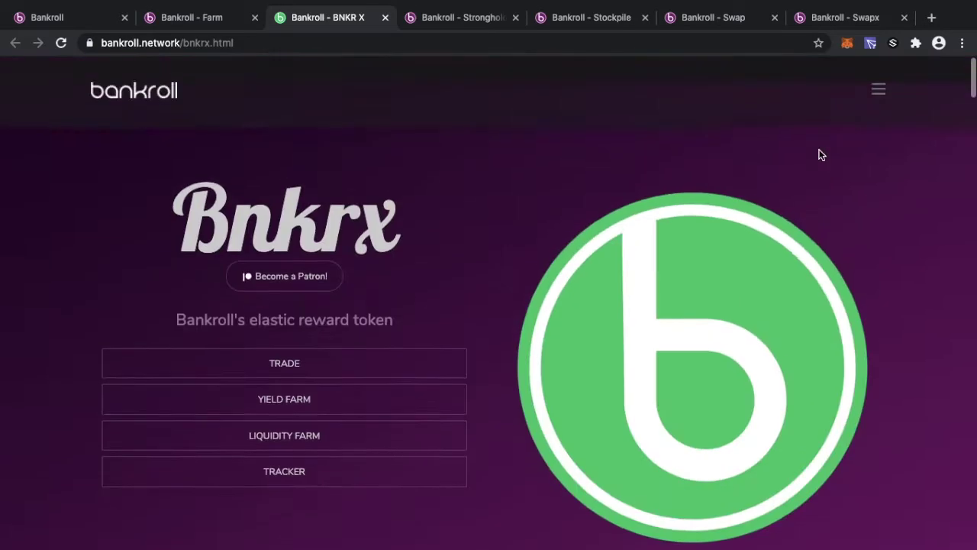
Open the BNKR page from the site menu, browse its stats, and return to the Farm tab
left_click(879, 97)
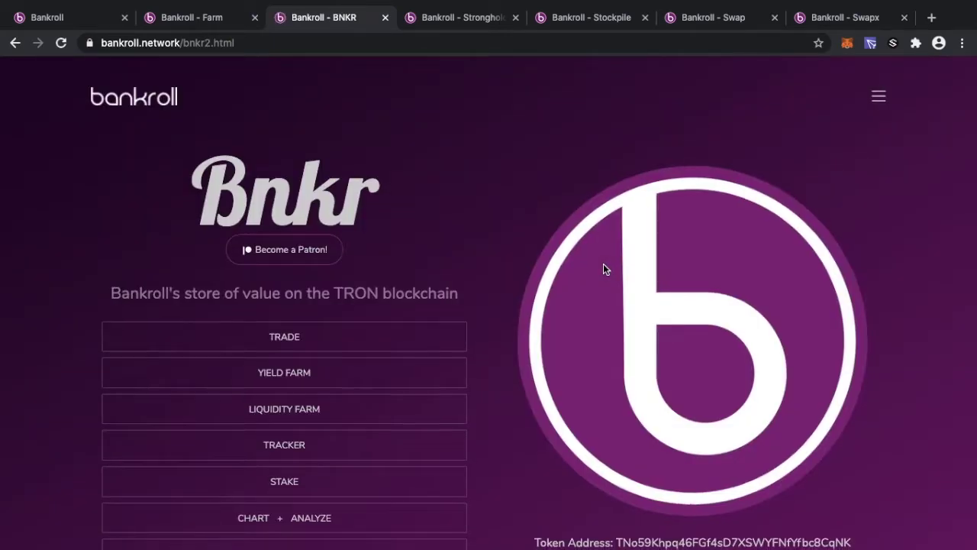
scroll(603, 267, "down", 10)
scroll(603, 264, "down", 1)
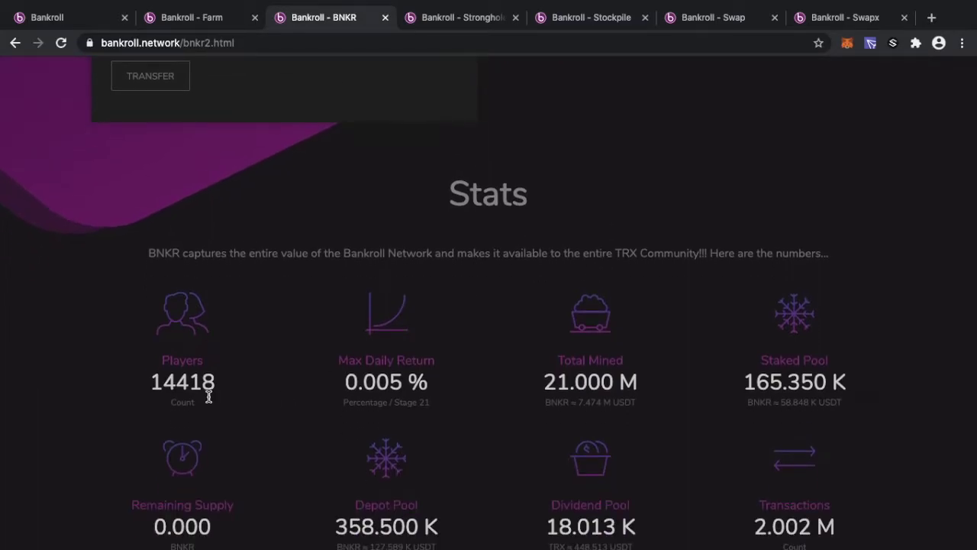
scroll(208, 396, "up", 10)
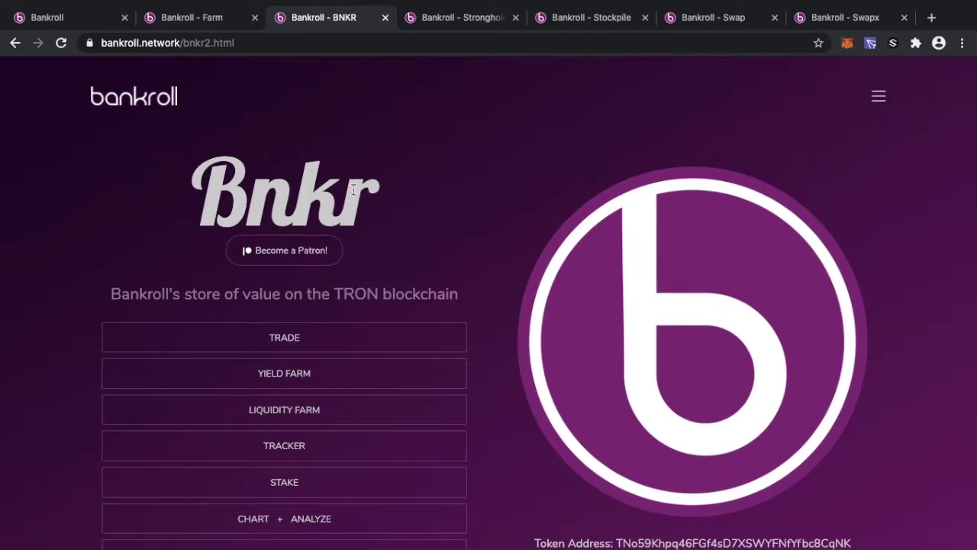
left_click(233, 19)
Close the BNKR tab and scroll the Farm page down to Retired Farms
left_click(385, 17)
scroll(460, 306, "down", 5)
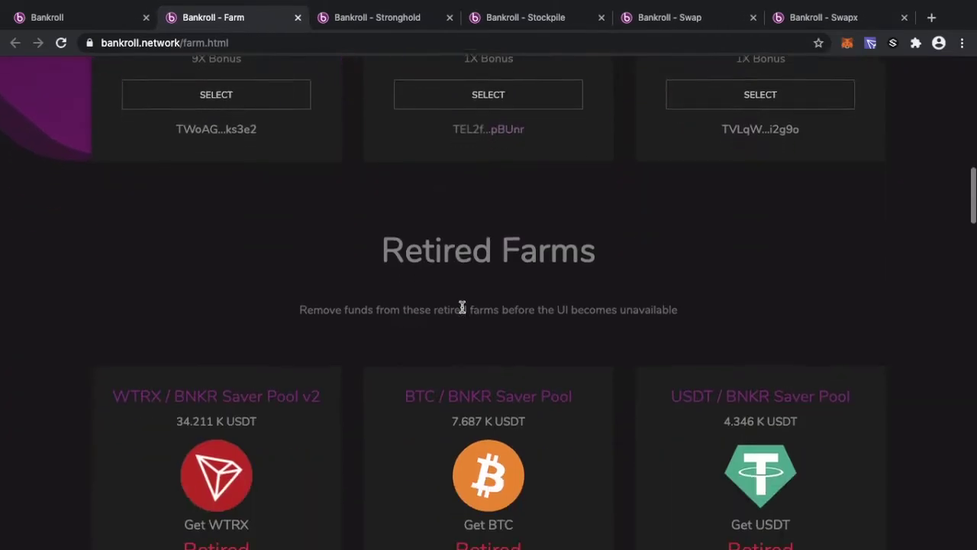
scroll(462, 306, "down", 2)
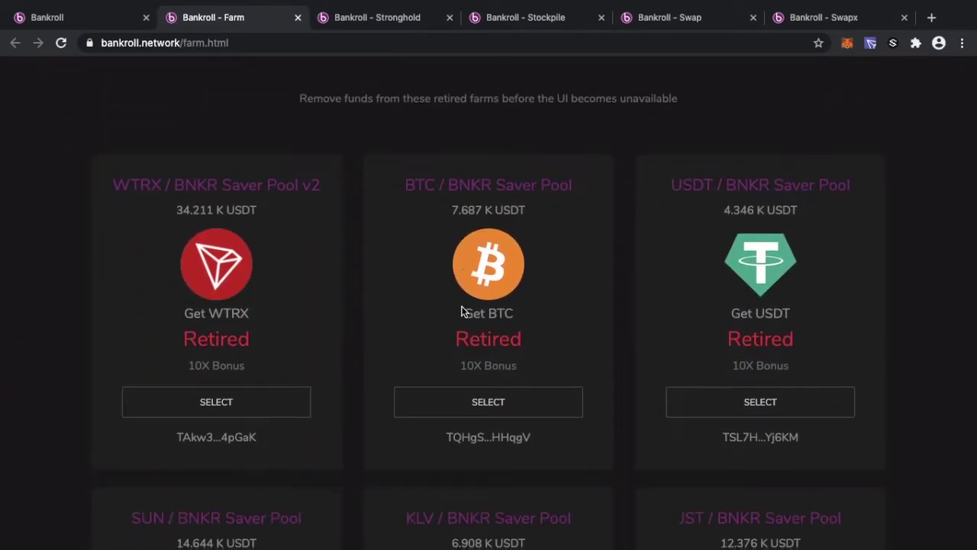
scroll(504, 225, "down", 1)
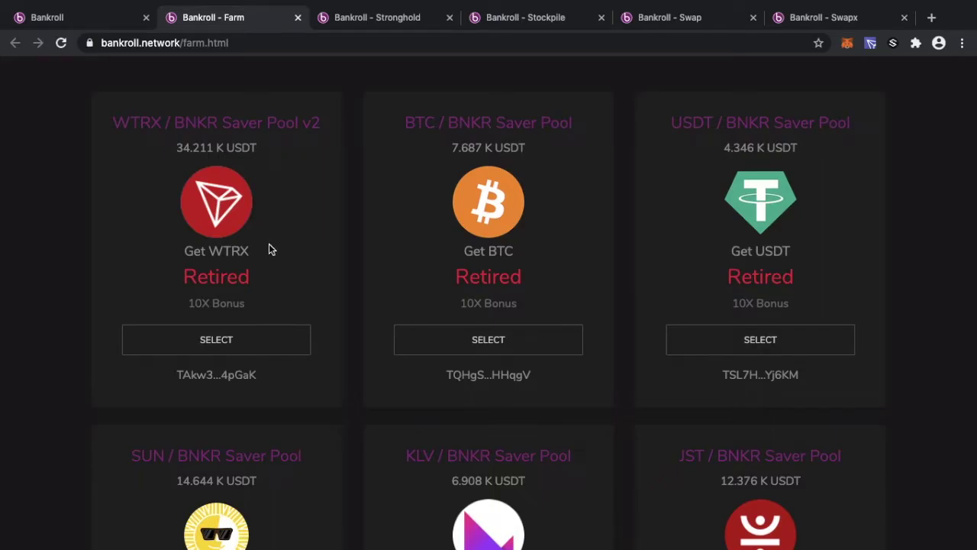
Inspect the retired WTRX / BNKR Saver Pool v2, then return to the BNKRX, BTC and USDT pools
left_click(261, 348)
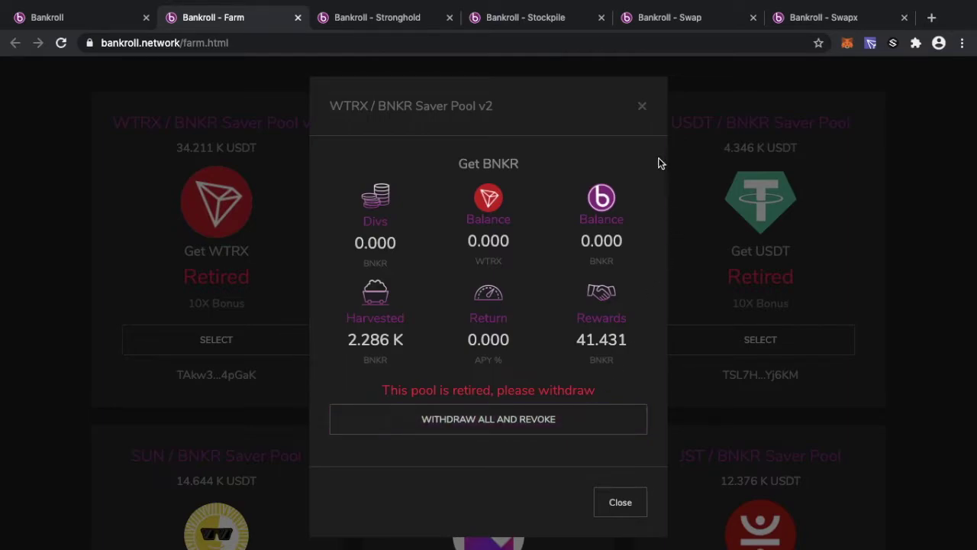
left_click(643, 105)
scroll(537, 284, "down", 3)
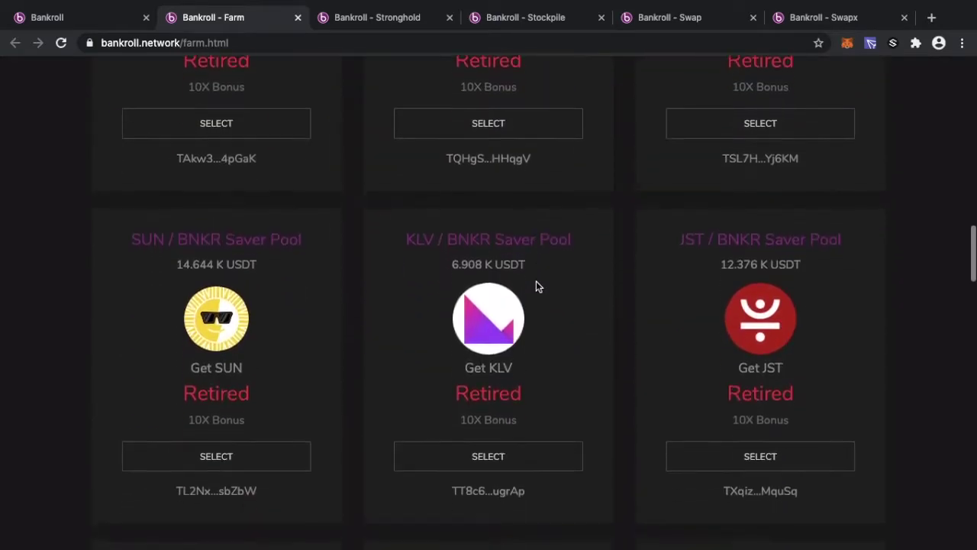
scroll(536, 284, "down", 5)
scroll(536, 284, "up", 10)
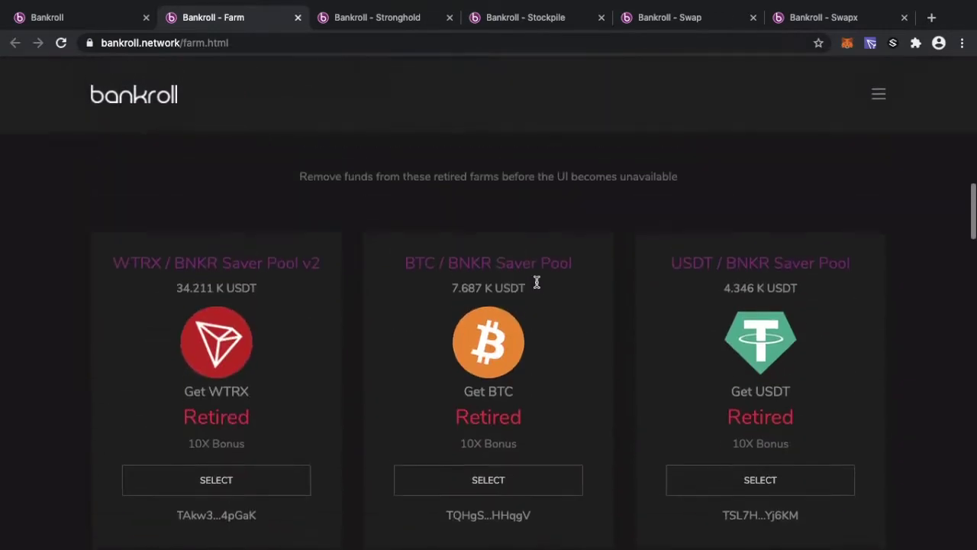
scroll(536, 281, "down", 1)
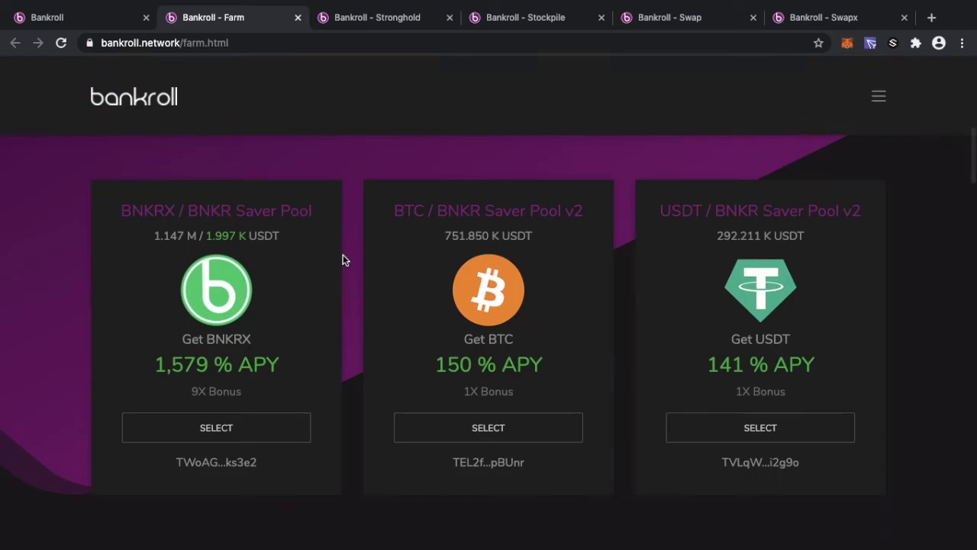
scroll(302, 243, "down", 1)
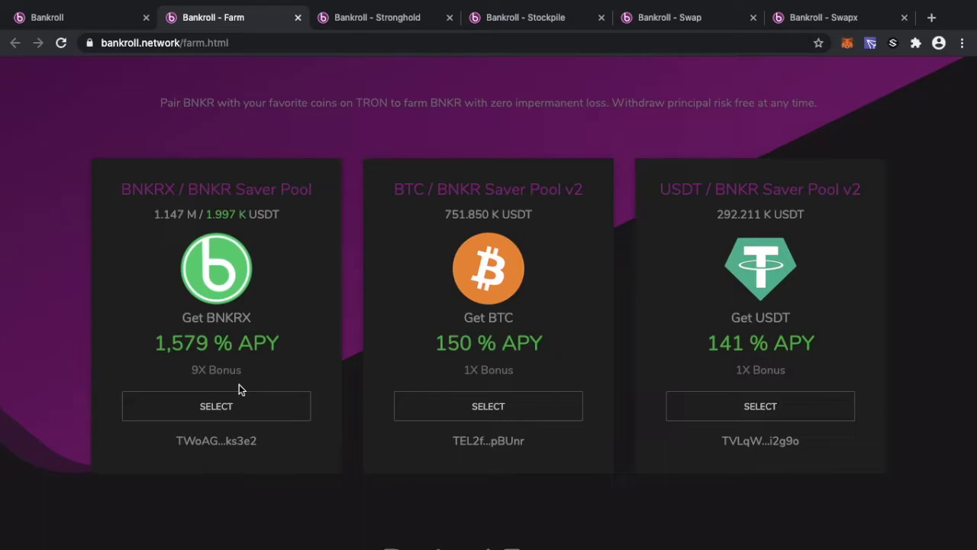
left_click(240, 409)
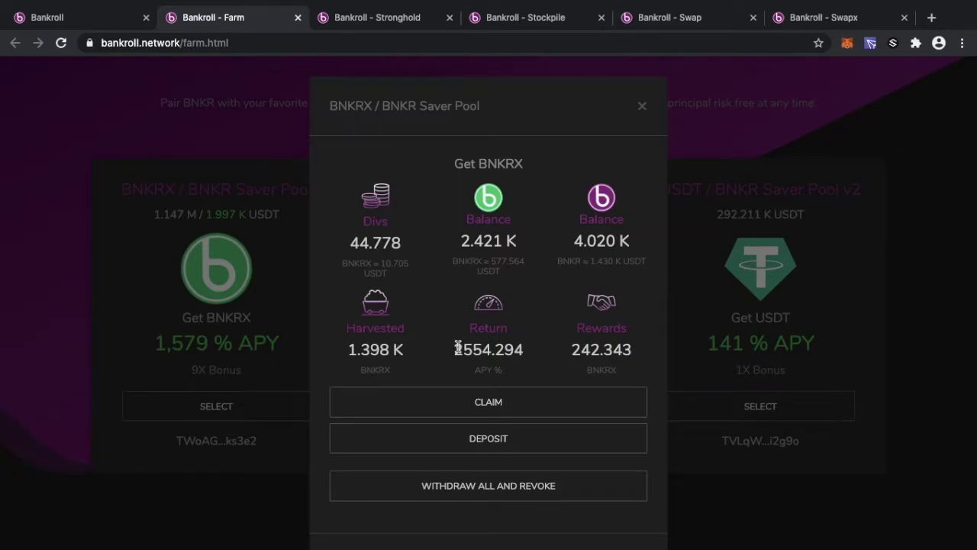
left_click(191, 153)
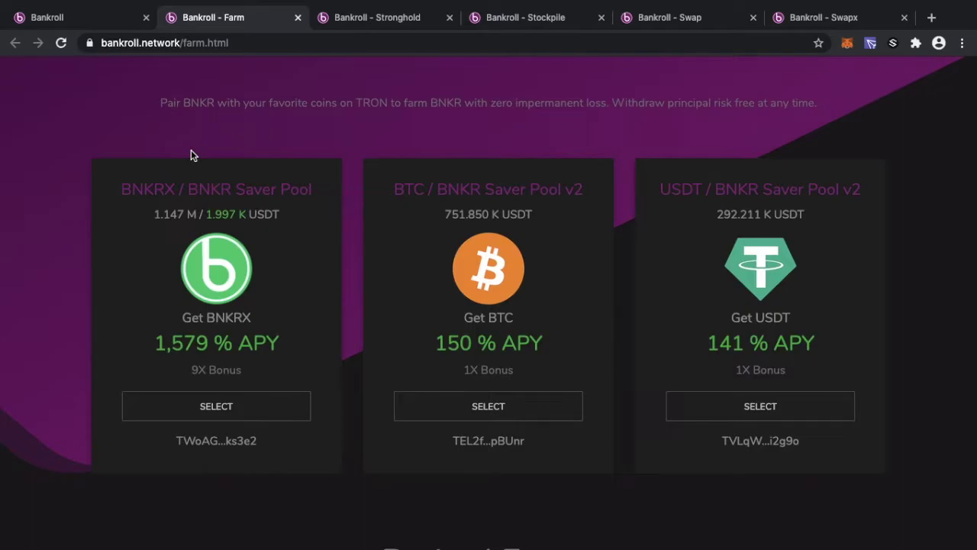
scroll(191, 153, "up", 10)
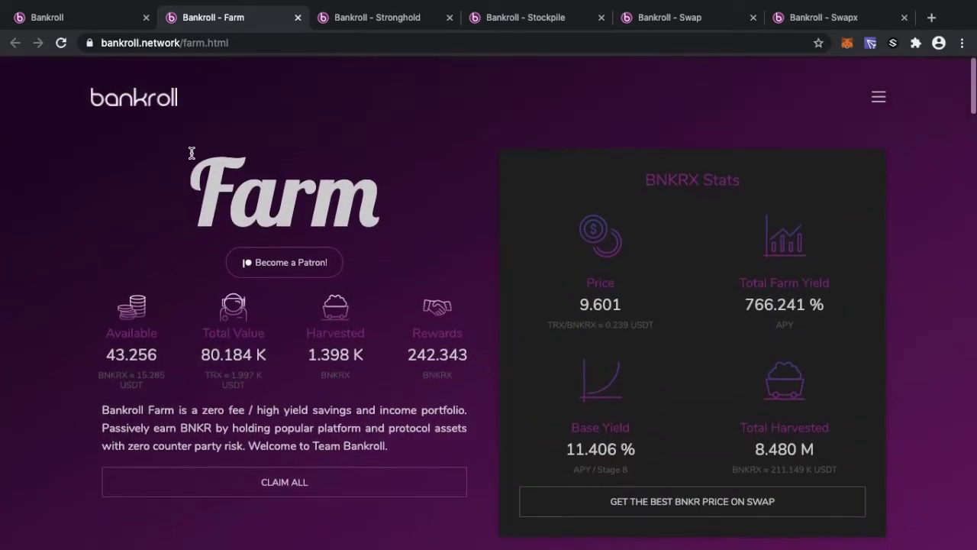
scroll(260, 299, "down", 8)
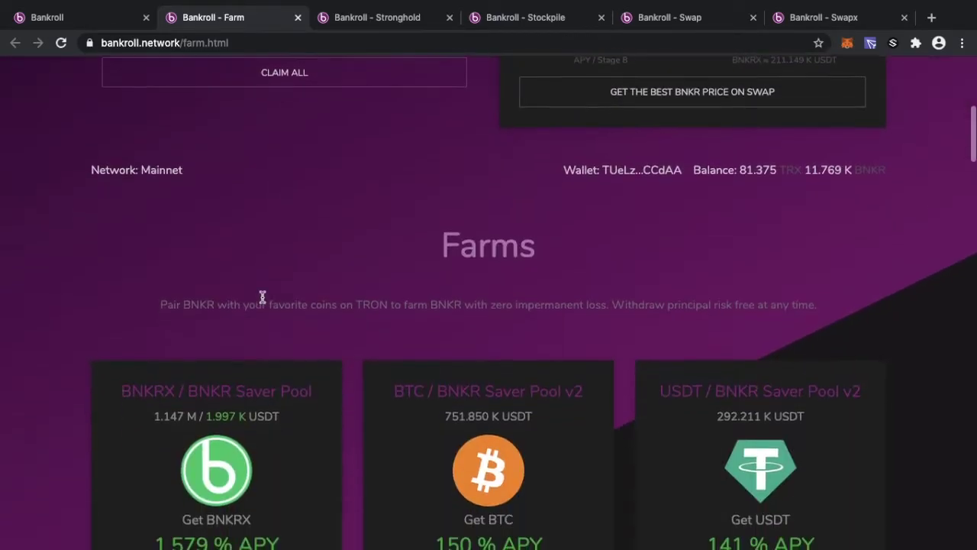
left_click(217, 467)
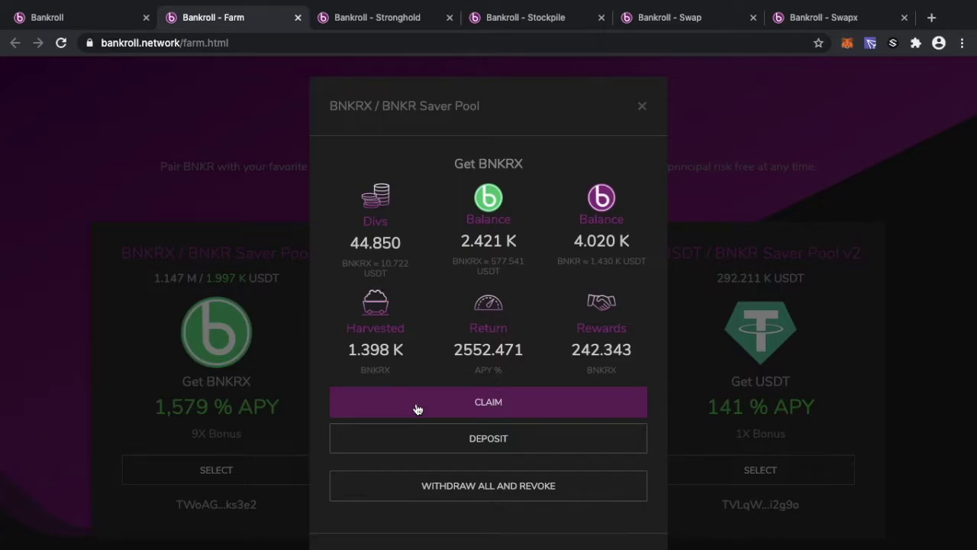
left_click(244, 200)
scroll(269, 292, "down", 3)
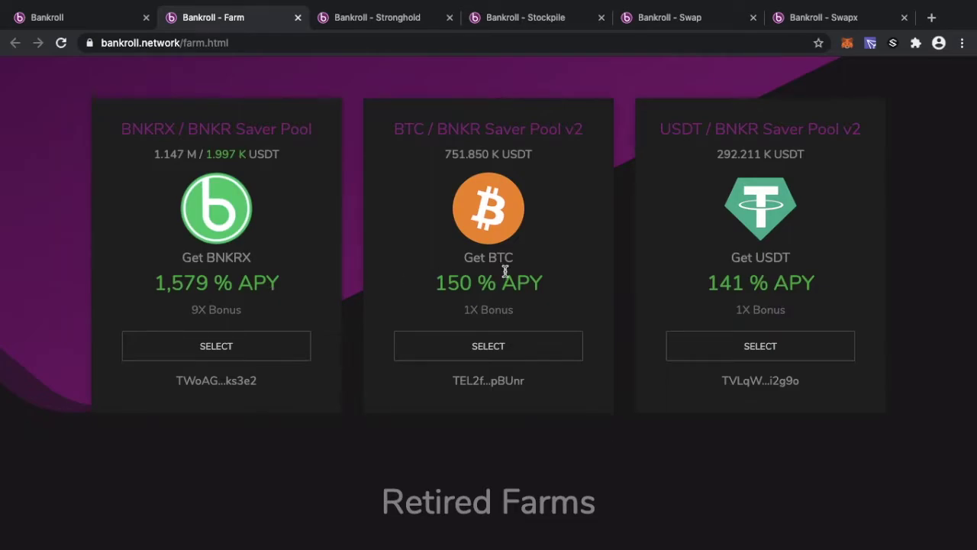
scroll(505, 271, "down", 7)
scroll(555, 344, "down", 2)
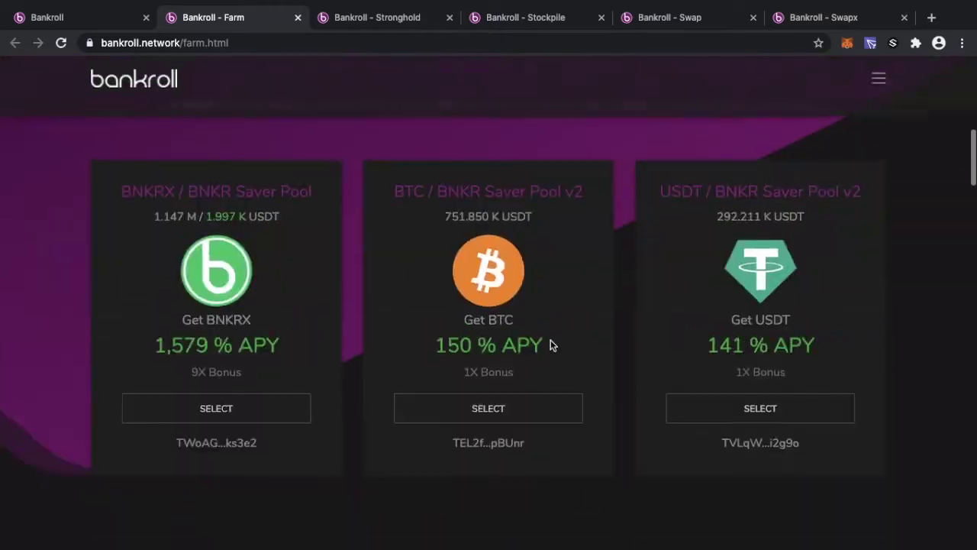
scroll(550, 345, "up", 1)
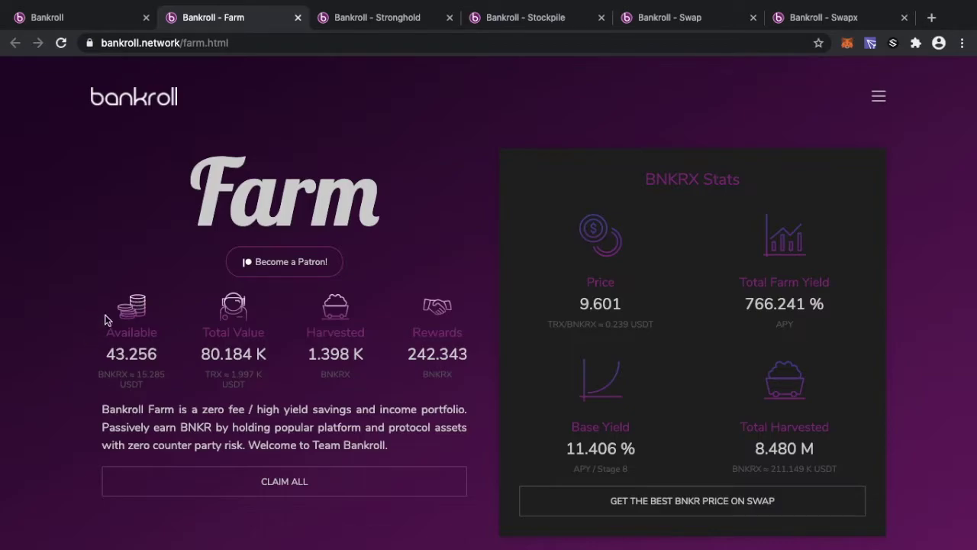
scroll(150, 364, "down", 10)
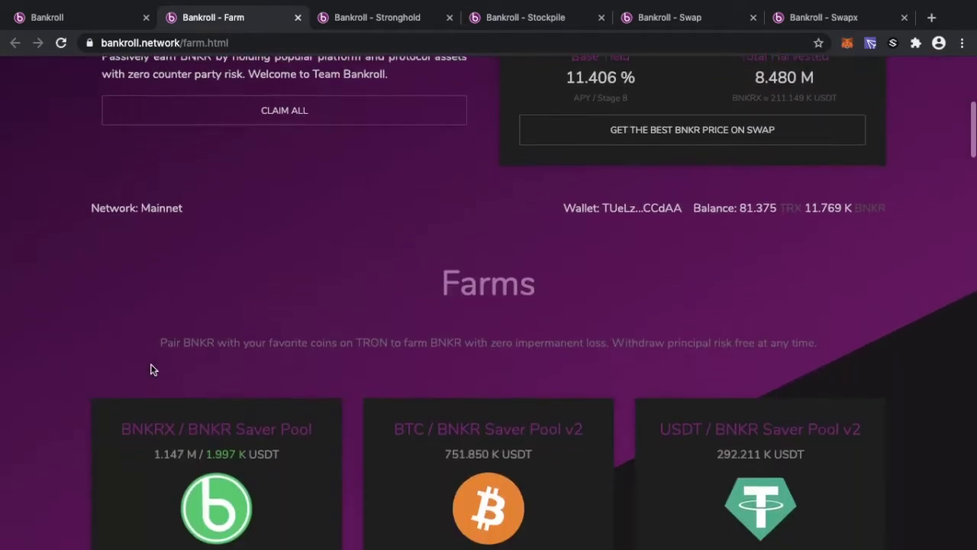
Open the BNKRX / BNKR pool's deposit form, close it, and reopen the pool details
left_click(257, 261)
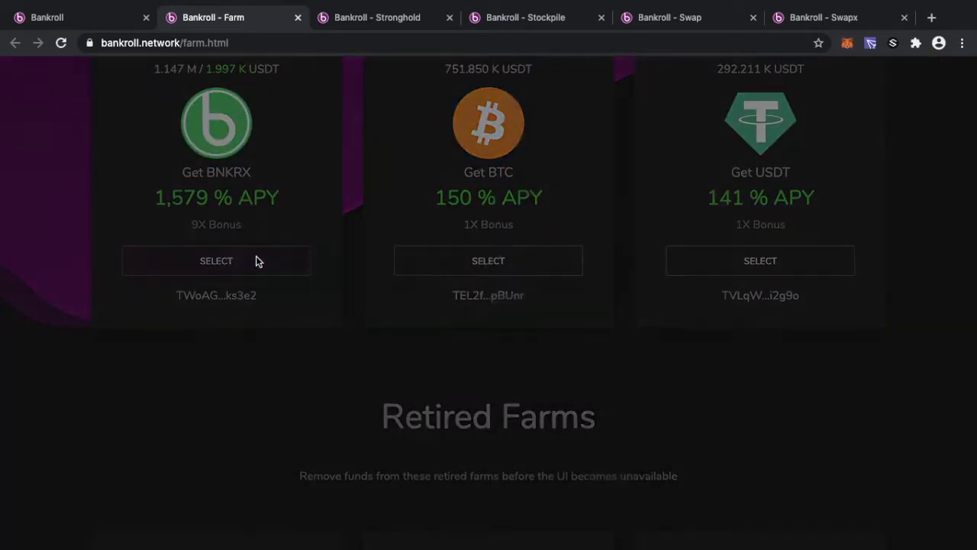
left_click(435, 441)
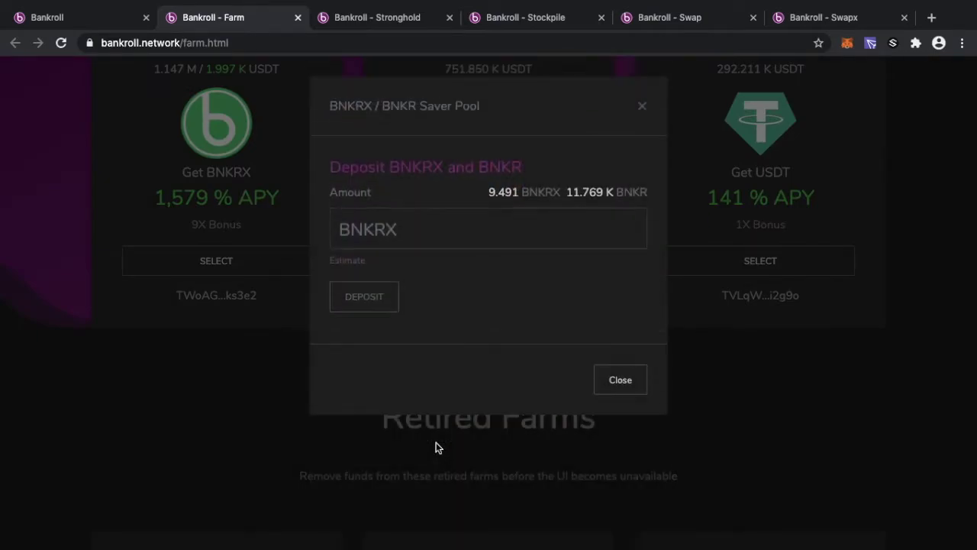
left_click(643, 108)
left_click(260, 265)
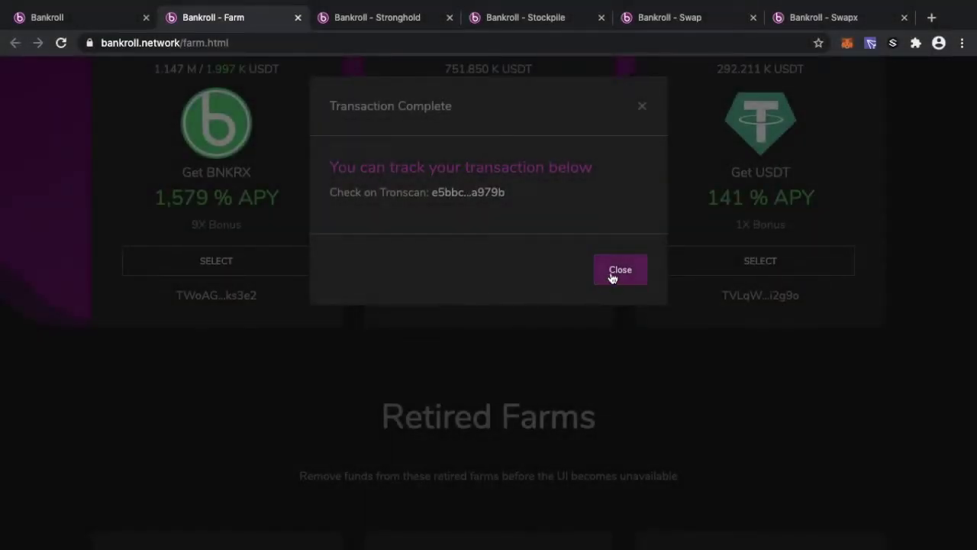
Dismiss the Transaction Complete notice after claiming the BNKRX pool dividends
left_click(616, 276)
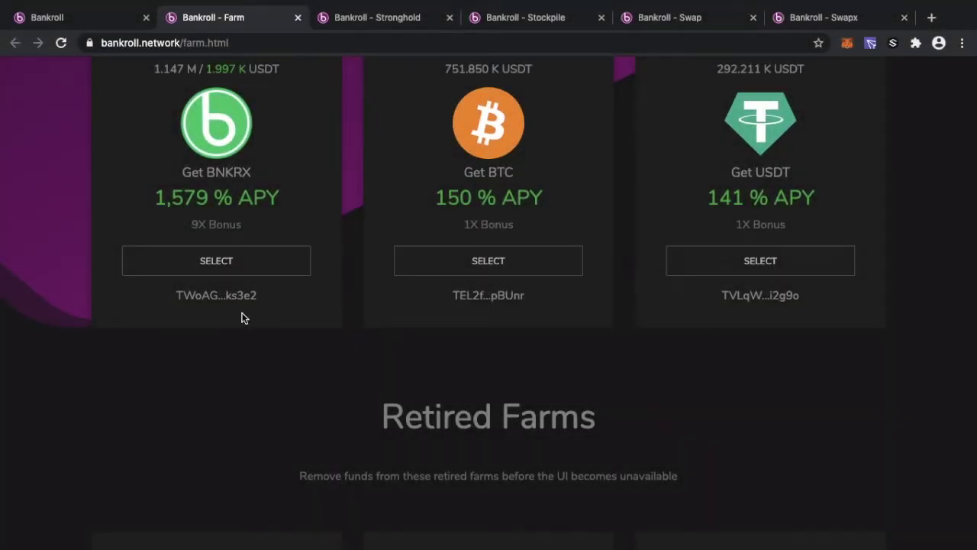
Open the BNKRX / BNKR pool deposit form, listing 54.528 BNKRX and 11.769 K BNKR available
scroll(244, 319, "up", 10)
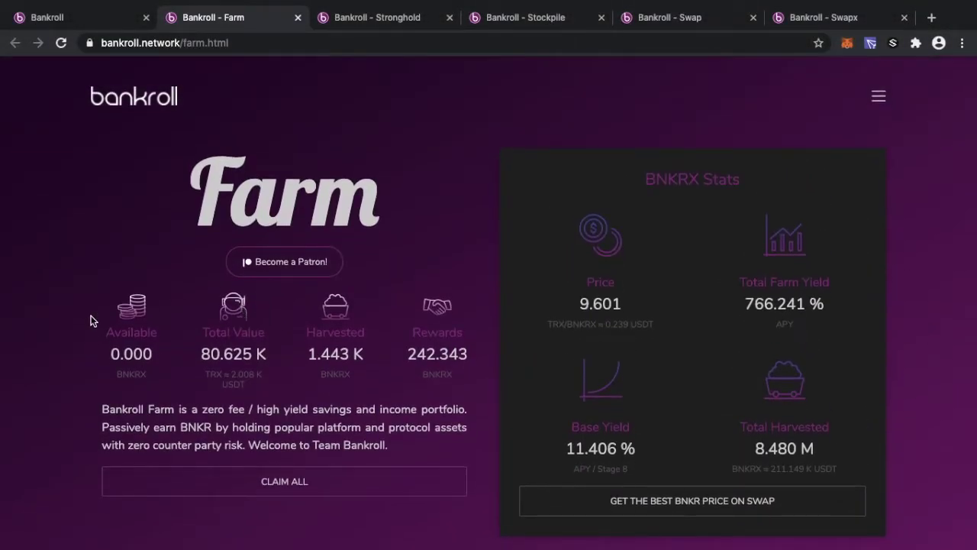
scroll(157, 351, "down", 7)
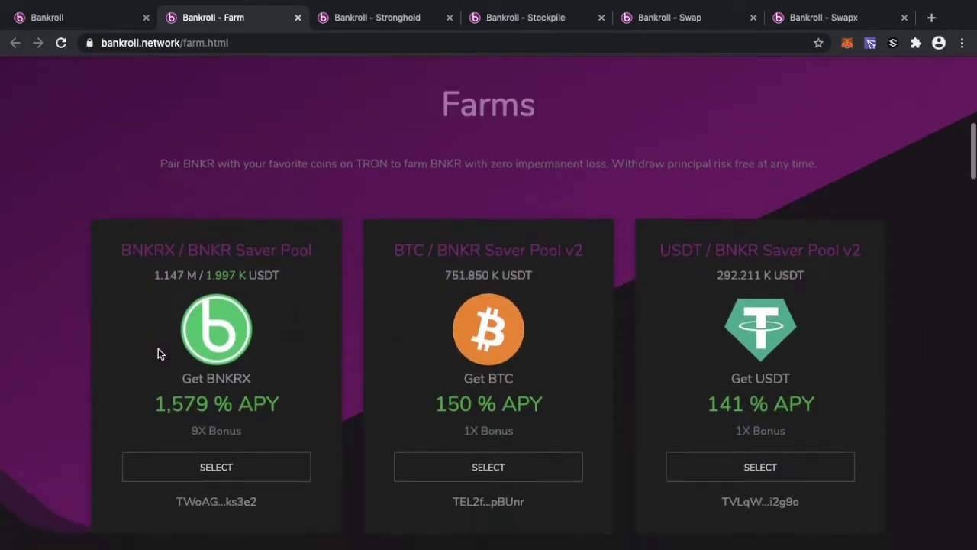
scroll(158, 348, "down", 1)
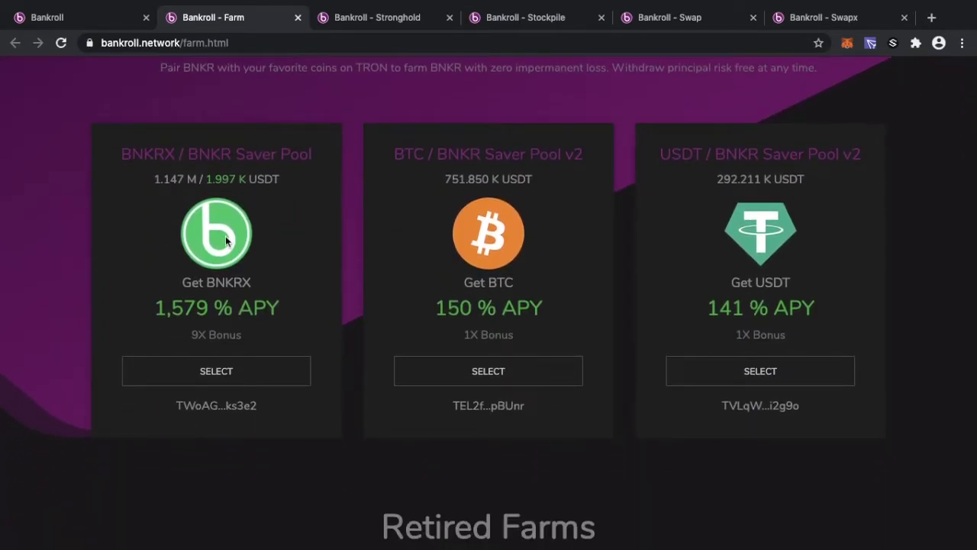
left_click(244, 385)
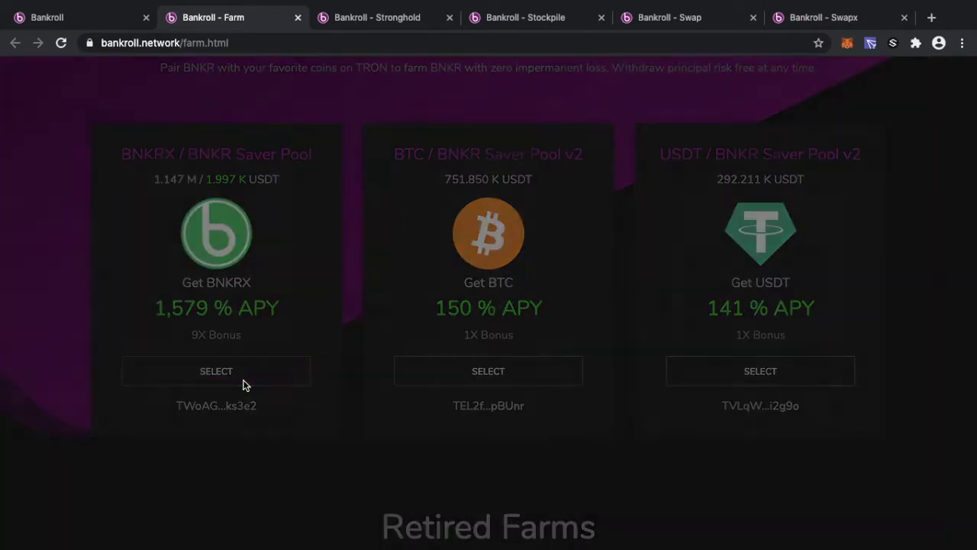
left_click(471, 436)
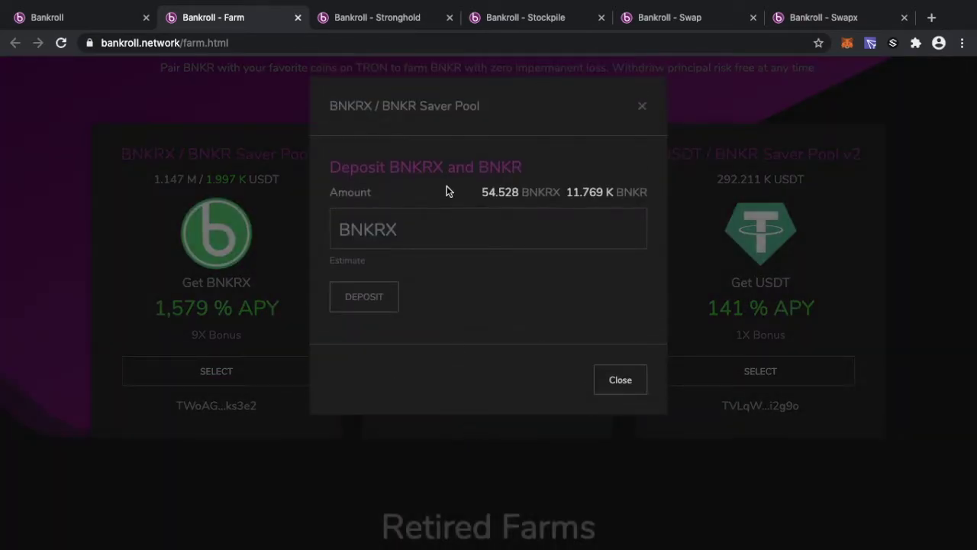
Enter 54 BNKRX as the deposit amount, then close the form without depositing
left_click(415, 231)
type("54")
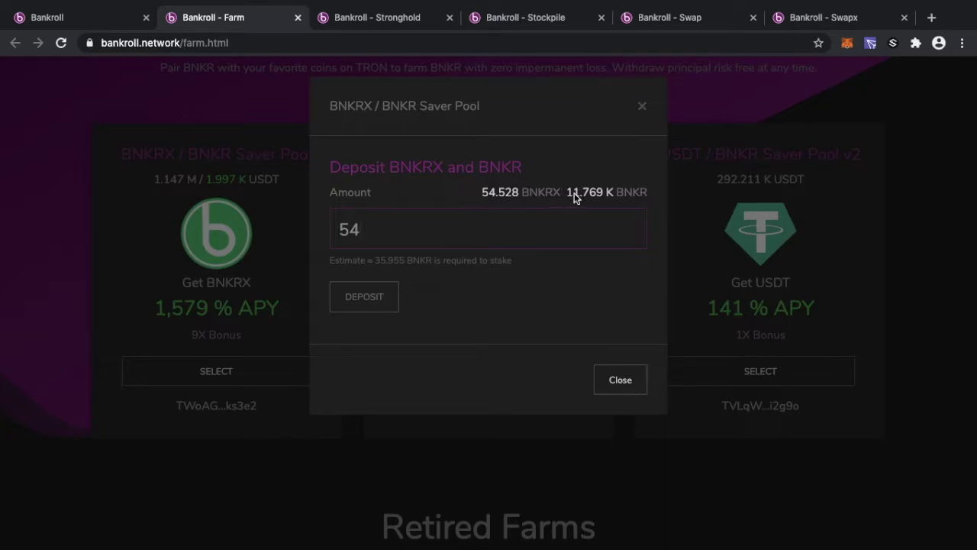
left_click(643, 107)
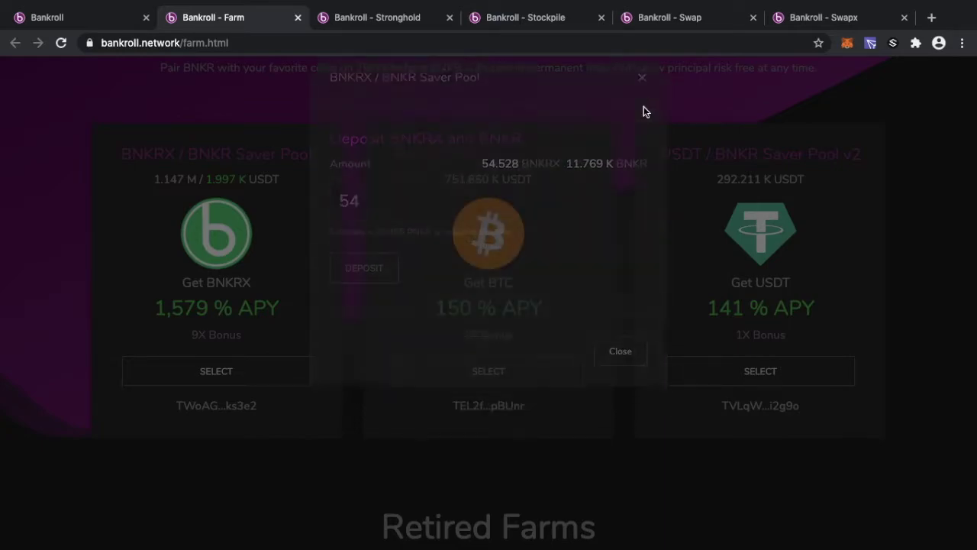
scroll(409, 200, "up", 4)
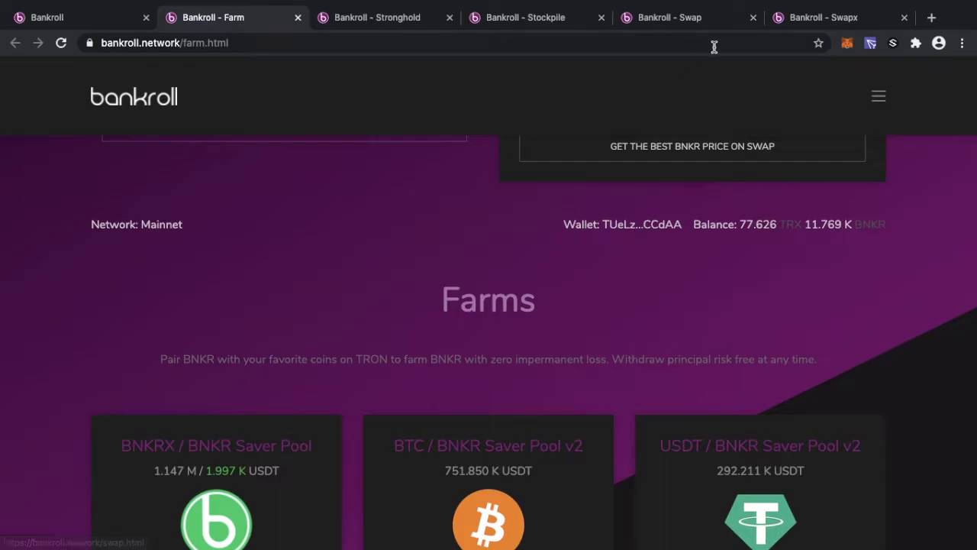
Sell 27 BNKRX on Swapx, raising TRX to 335.881, then move to the Swap page
left_click(791, 18)
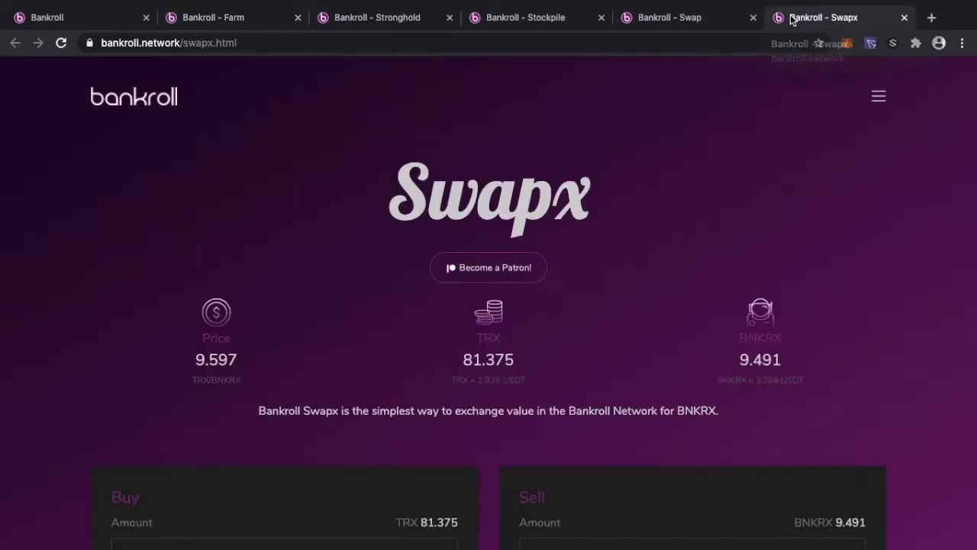
scroll(393, 355, "down", 2)
scroll(392, 356, "up", 2)
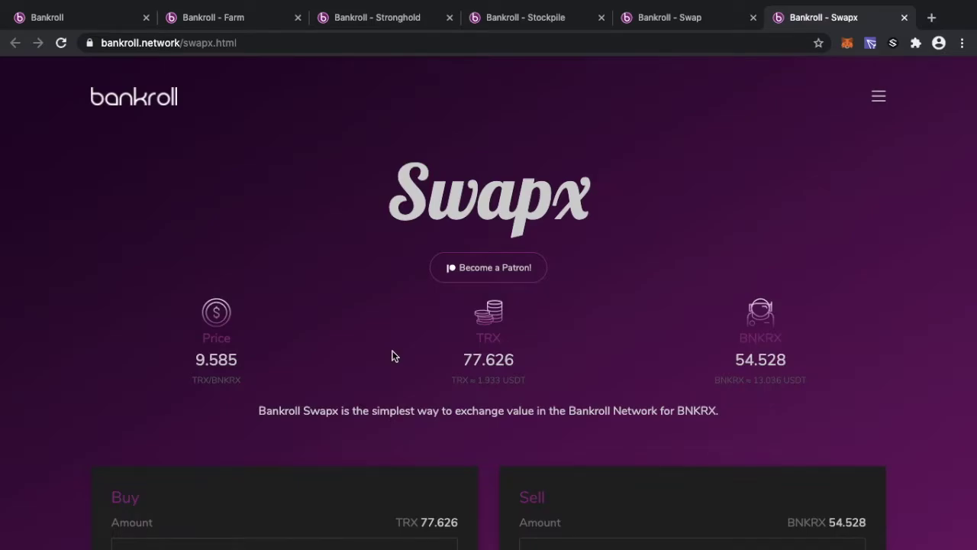
scroll(392, 356, "down", 3)
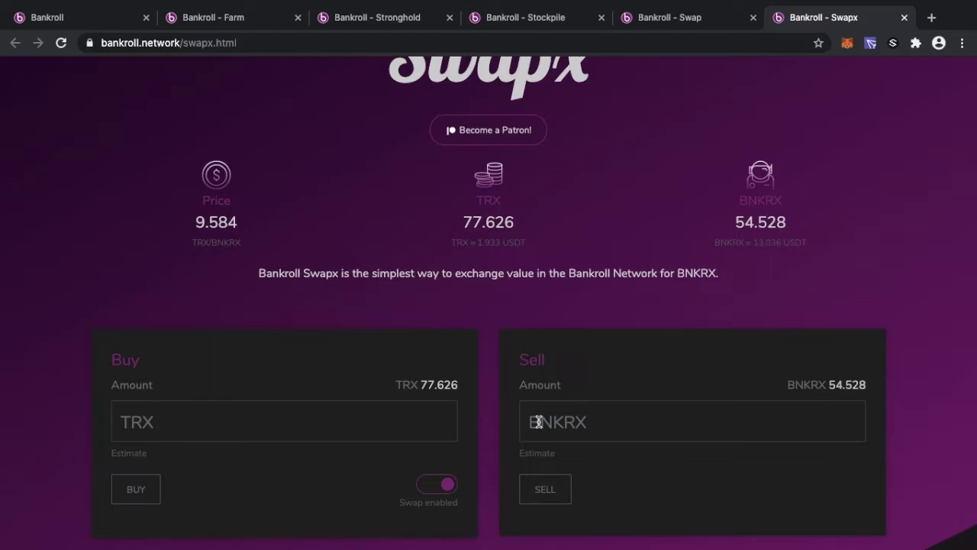
left_click(539, 422)
type("2")
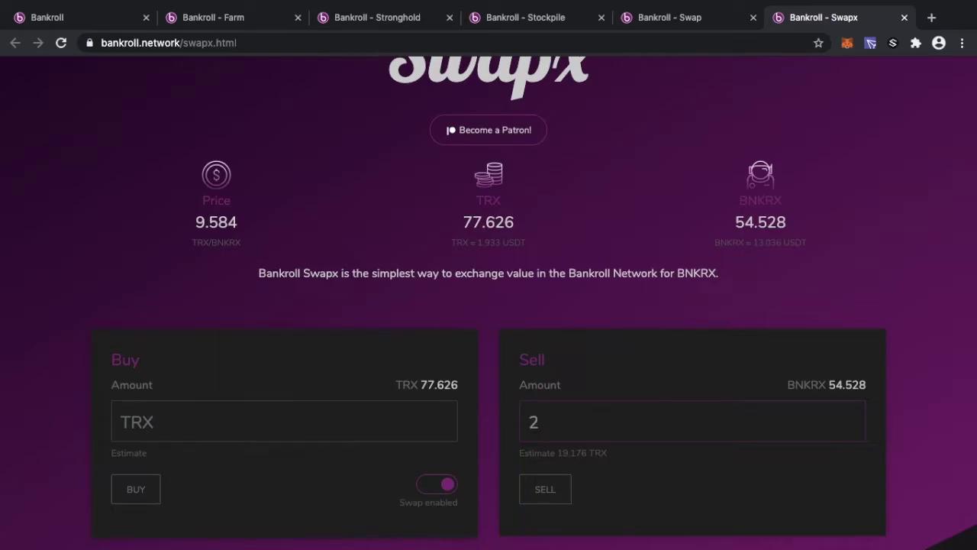
type("7")
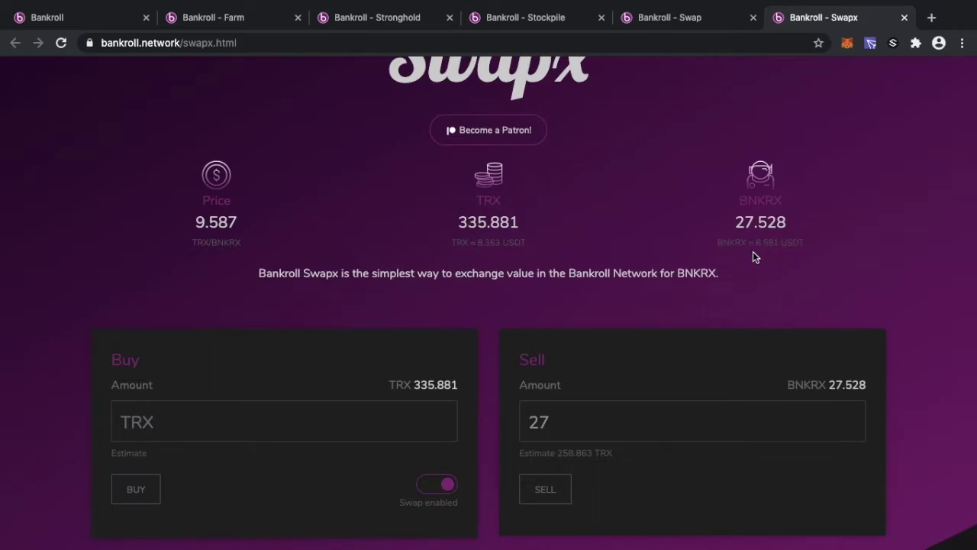
scroll(753, 257, "up", 2)
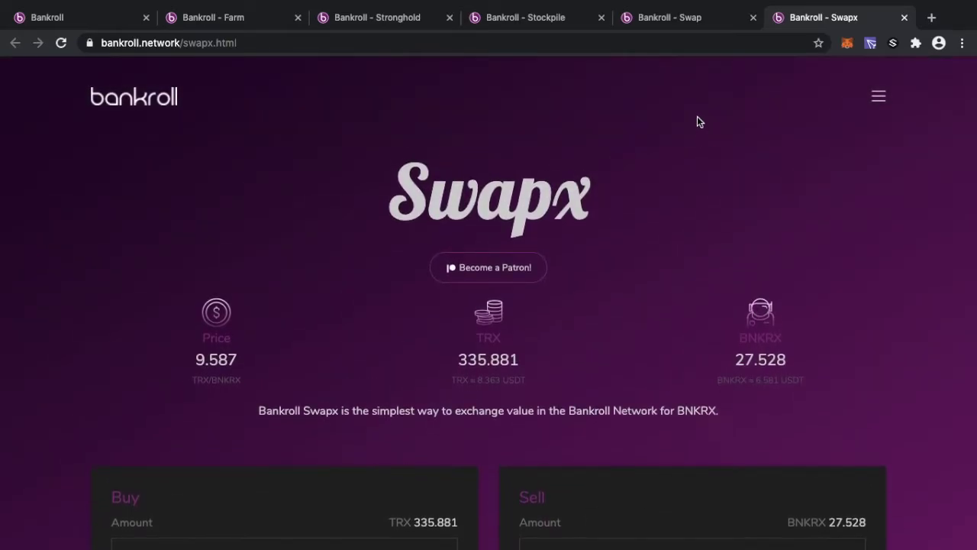
left_click(702, 22)
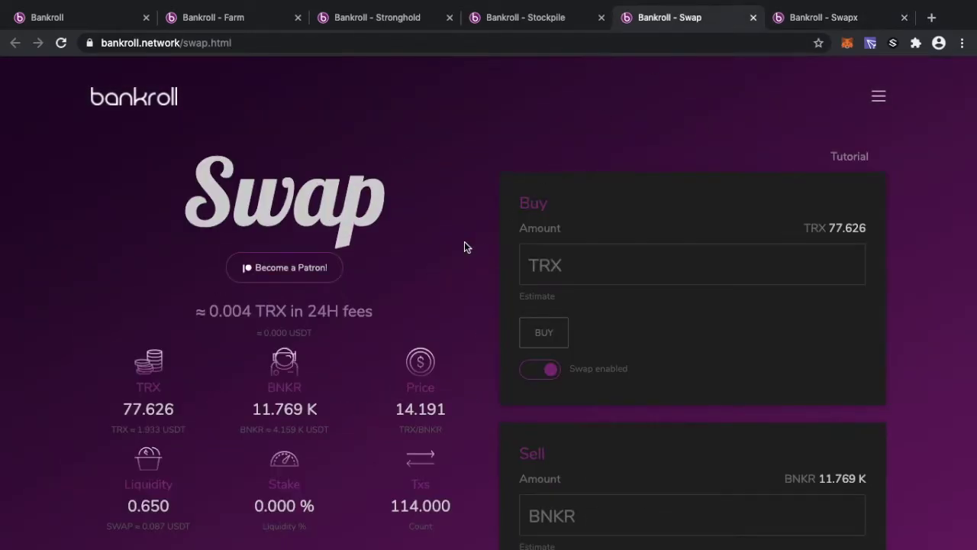
Reload the Swap page to refresh balances, then look over the Swapx exchange page
scroll(342, 301, "down", 2)
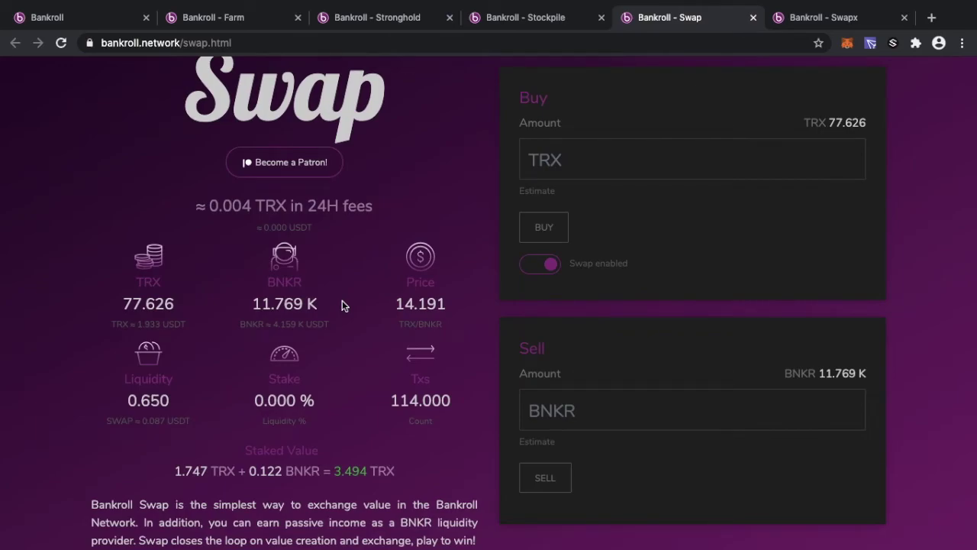
scroll(342, 304, "up", 2)
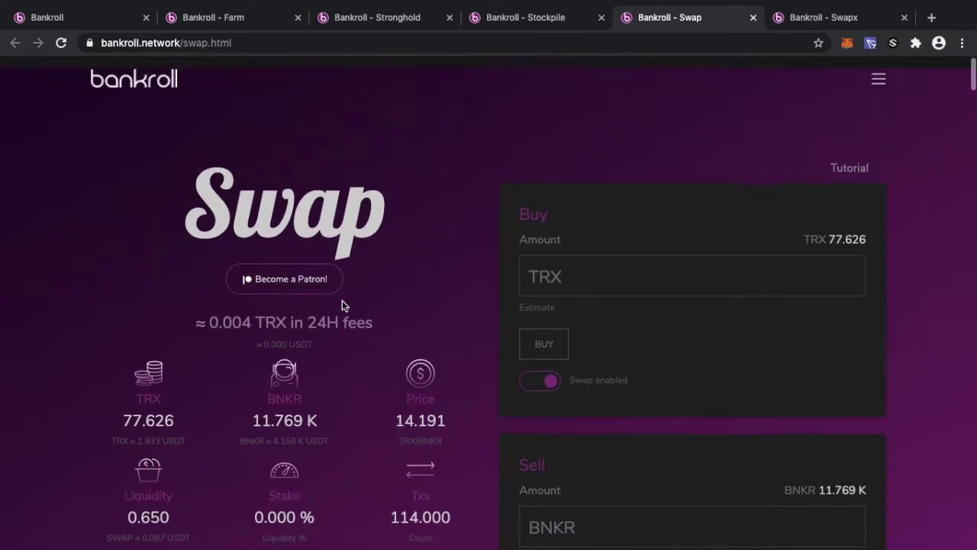
left_click(61, 43)
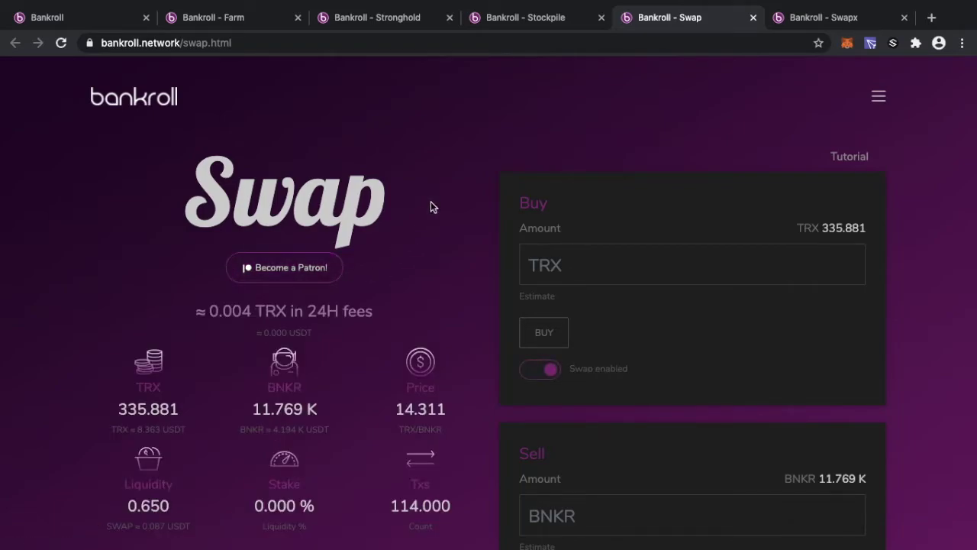
left_click(814, 22)
scroll(712, 282, "down", 3)
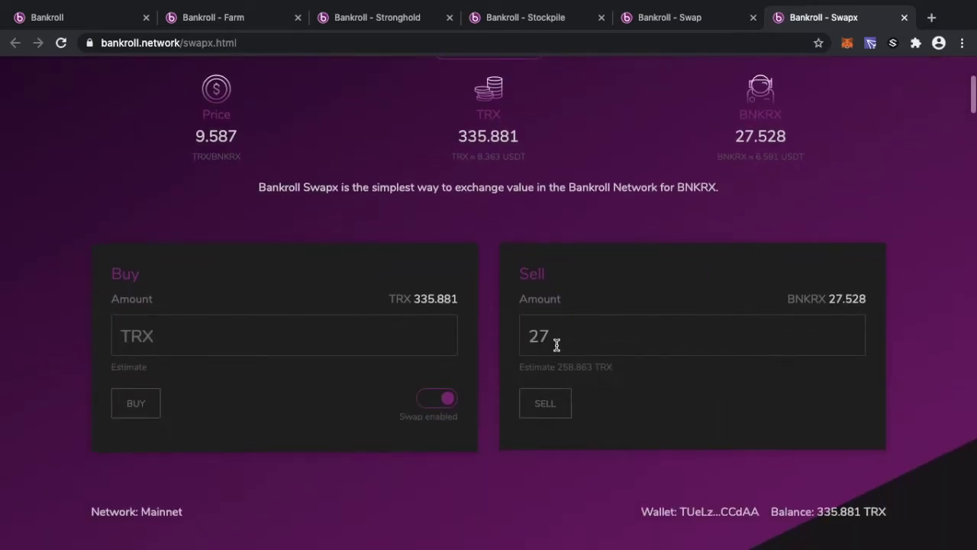
Buy BNKR with 258 TRX on Swap, leaving 77.391 TRX and 11.787 K BNKR
left_click(676, 21)
scroll(631, 273, "down", 2)
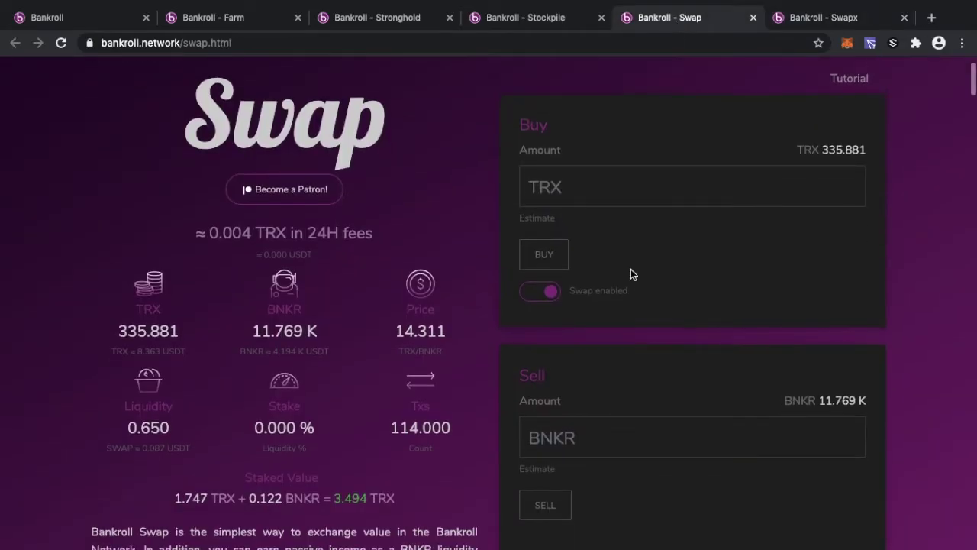
left_click(550, 201)
type("258")
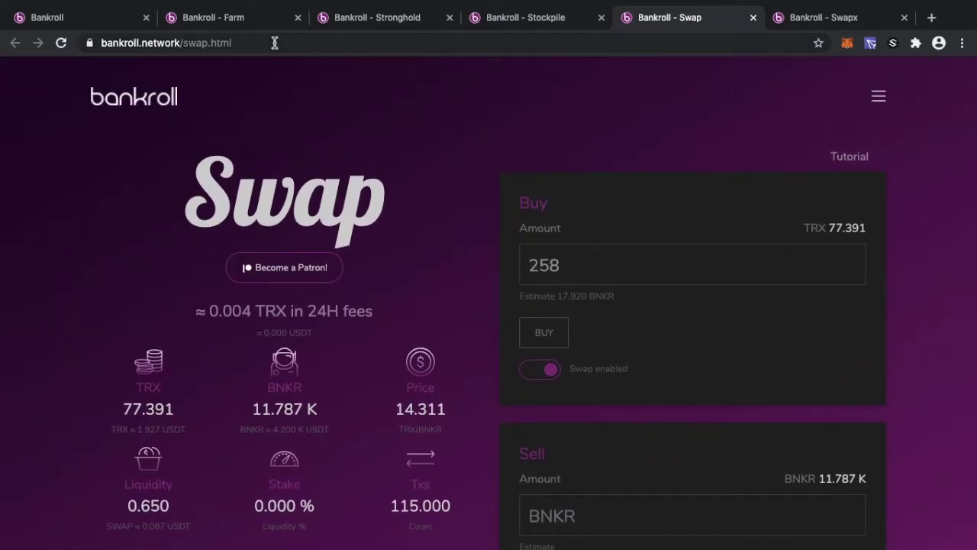
left_click(246, 21)
scroll(333, 371, "down", 5)
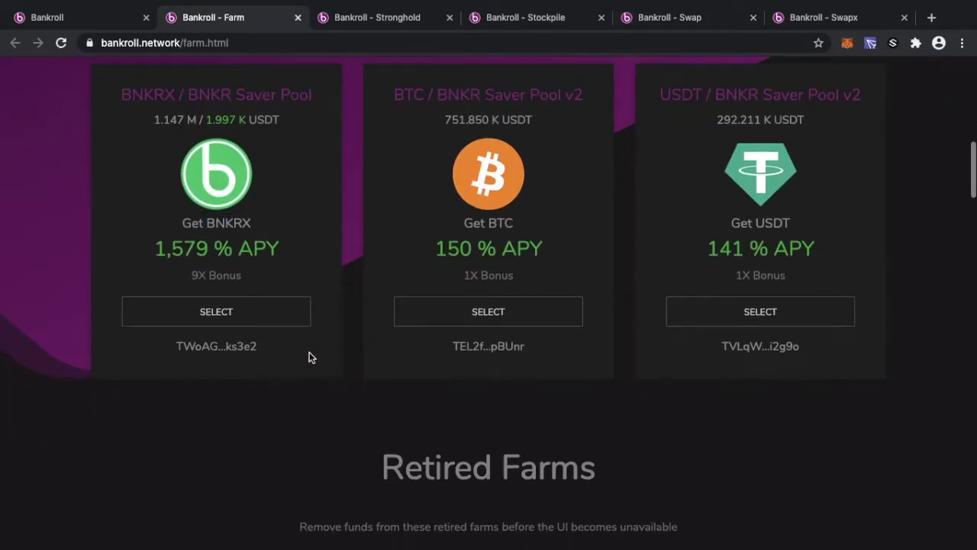
Deposit 27 BNKRX into the BNKRX / BNKR Saver Pool
left_click(270, 319)
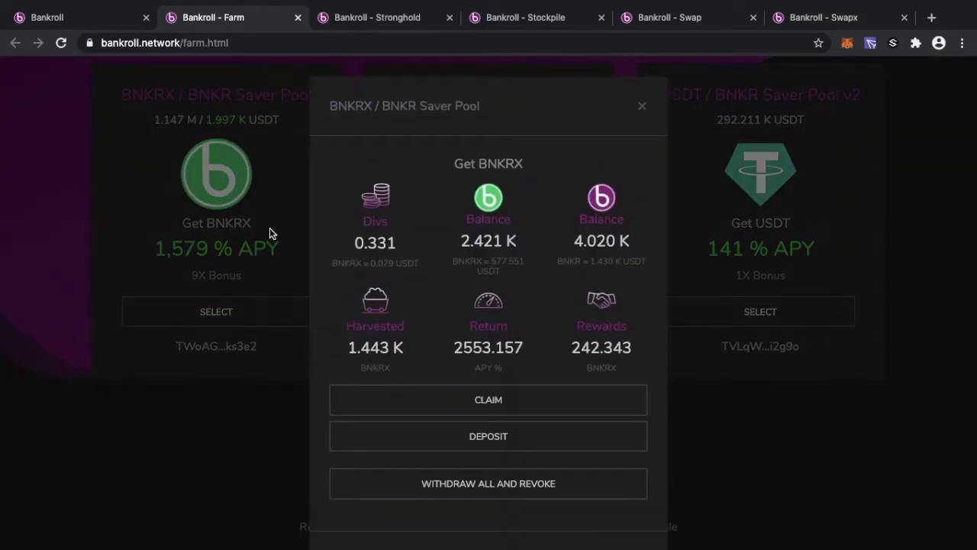
left_click(508, 436)
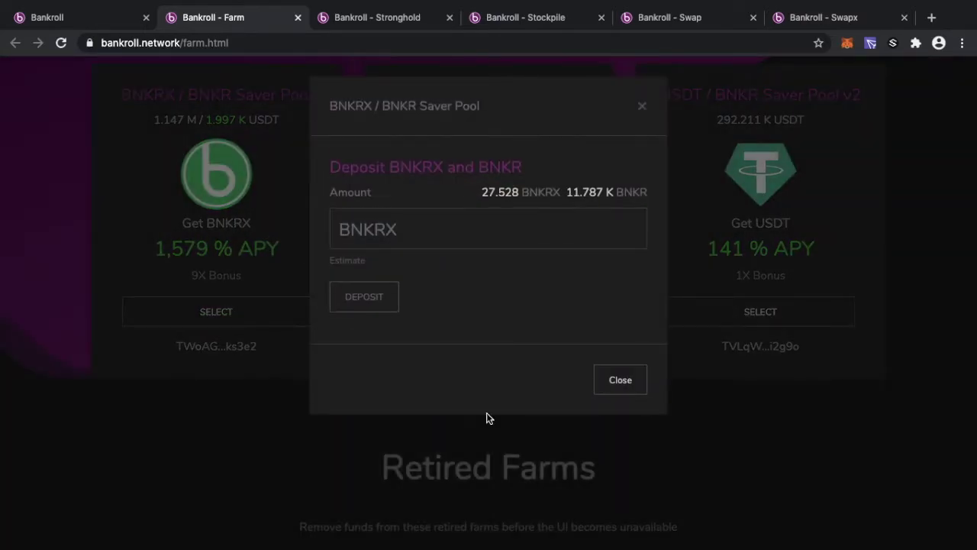
left_click(401, 239)
type("27")
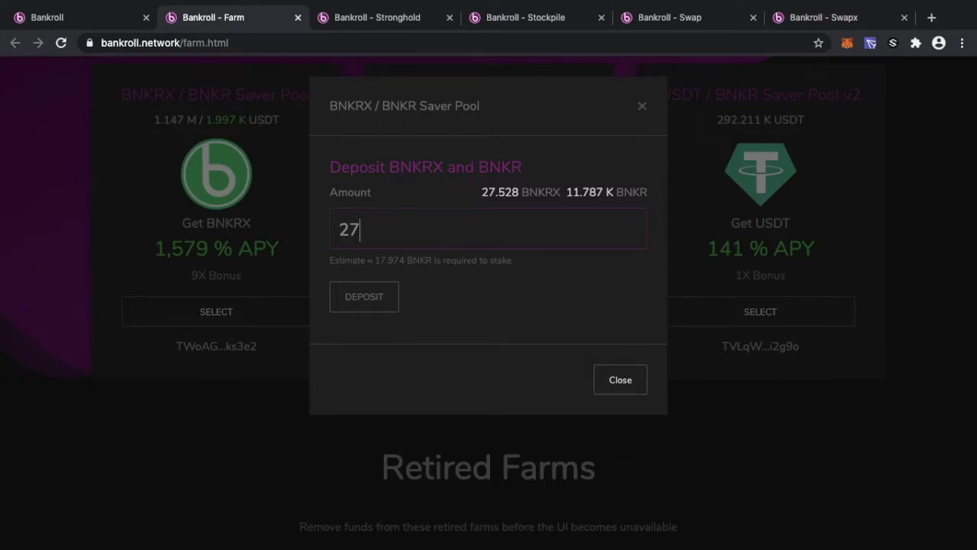
left_click(373, 301)
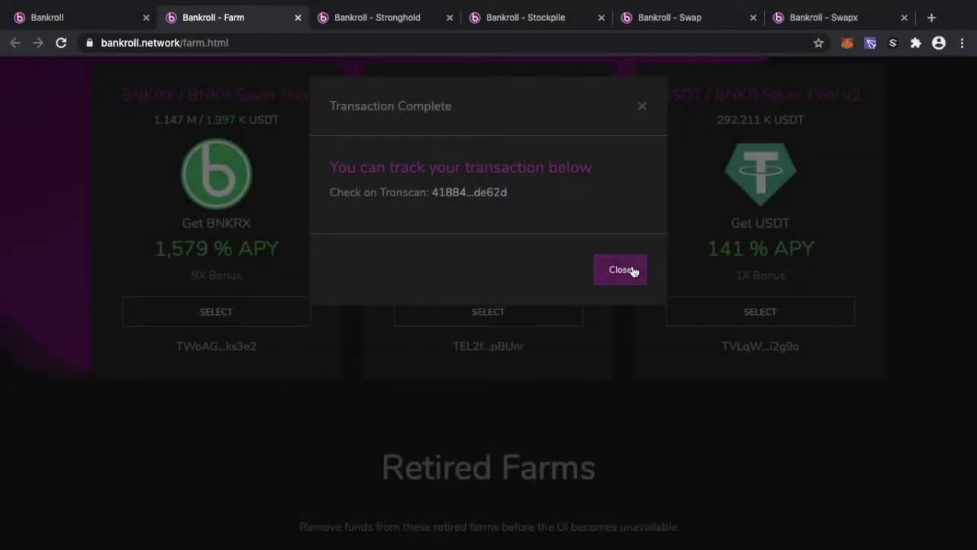
left_click(629, 271)
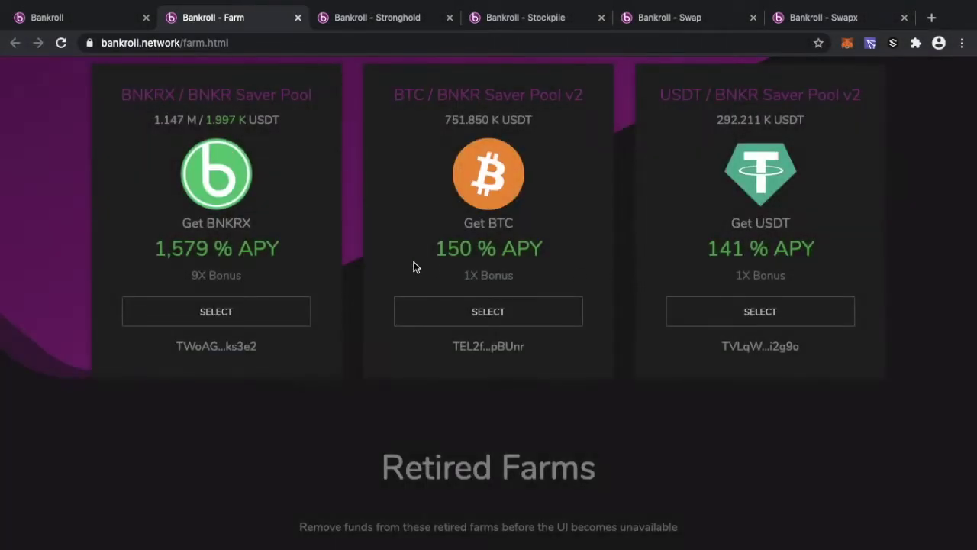
Recheck the Saver Pool, now holding 2.448 K BNKRX and 4.038 K BNKR, then view Stronghold
left_click(223, 328)
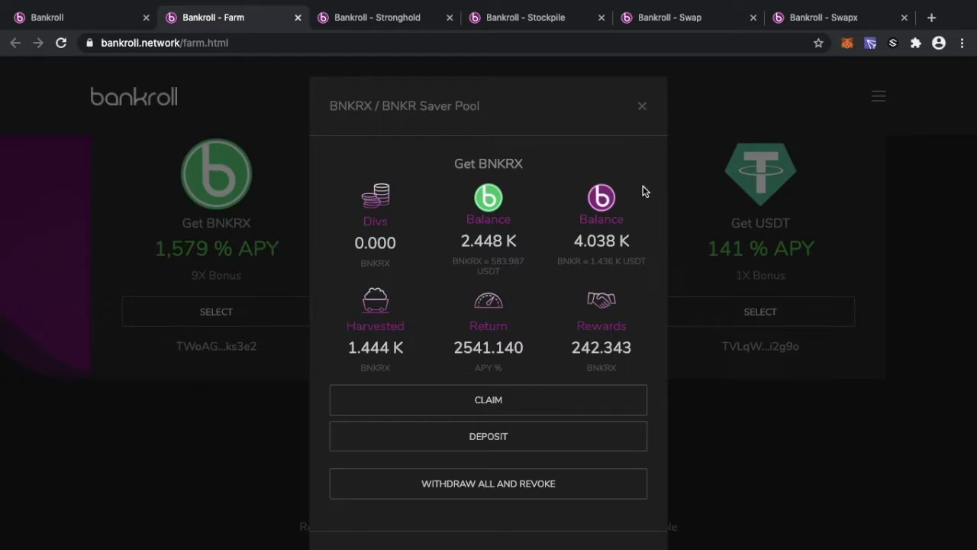
left_click(642, 109)
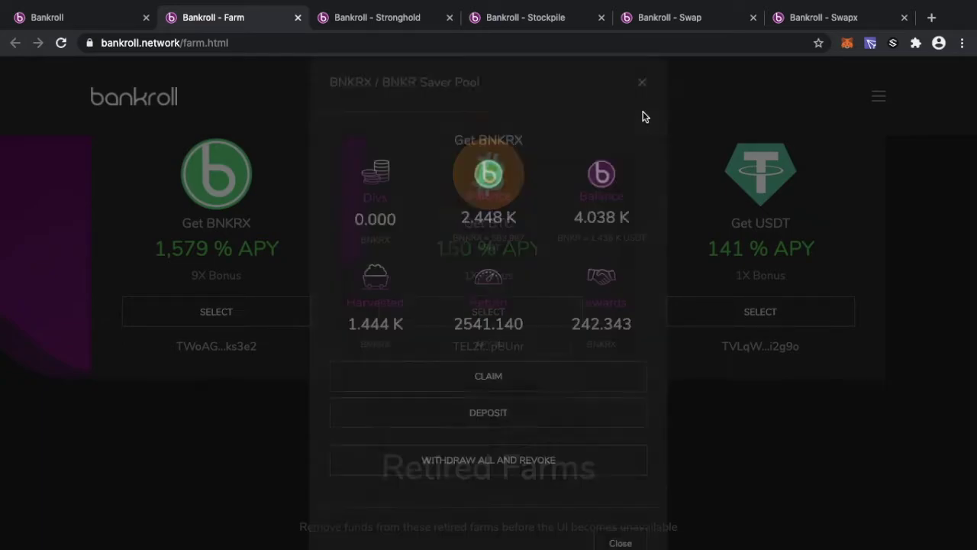
scroll(605, 205, "up", 1)
scroll(605, 205, "up", 1)
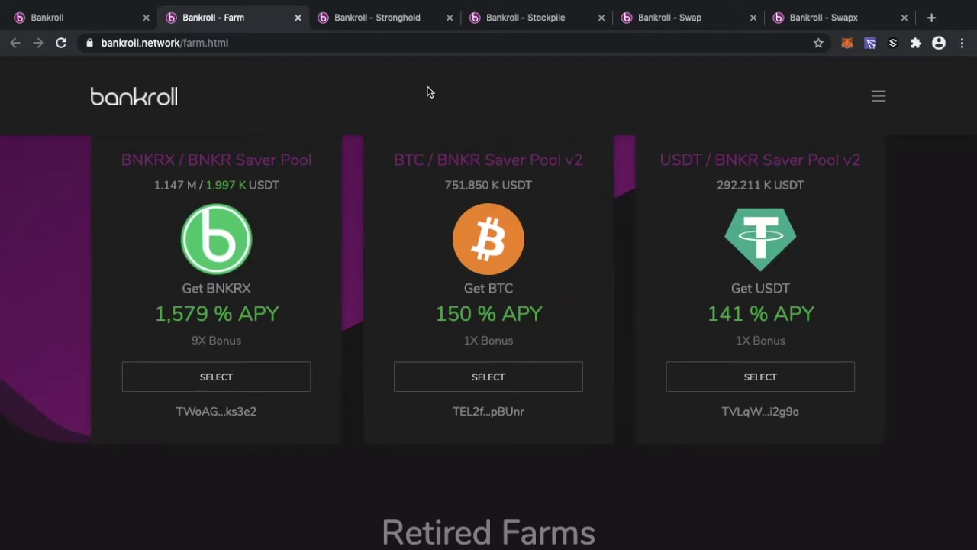
left_click(404, 23)
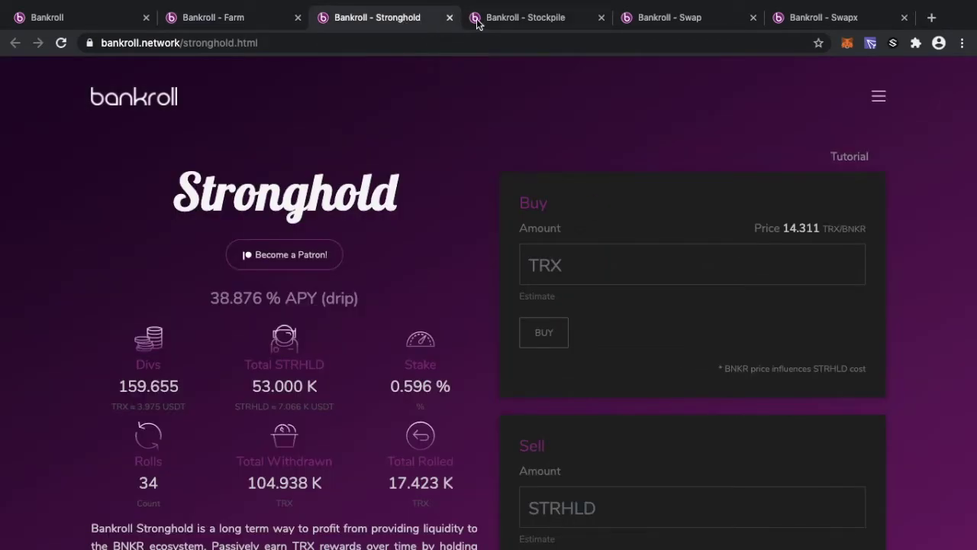
Browse the Stockpile and Farm pages, ending on Swapx at 9.585 TRX/BNKRX
left_click(520, 19)
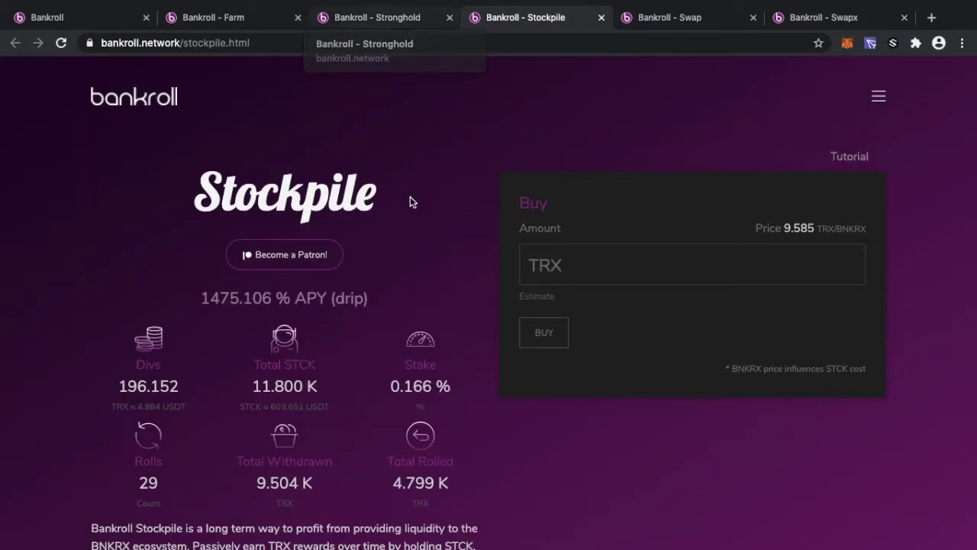
scroll(418, 216, "down", 2)
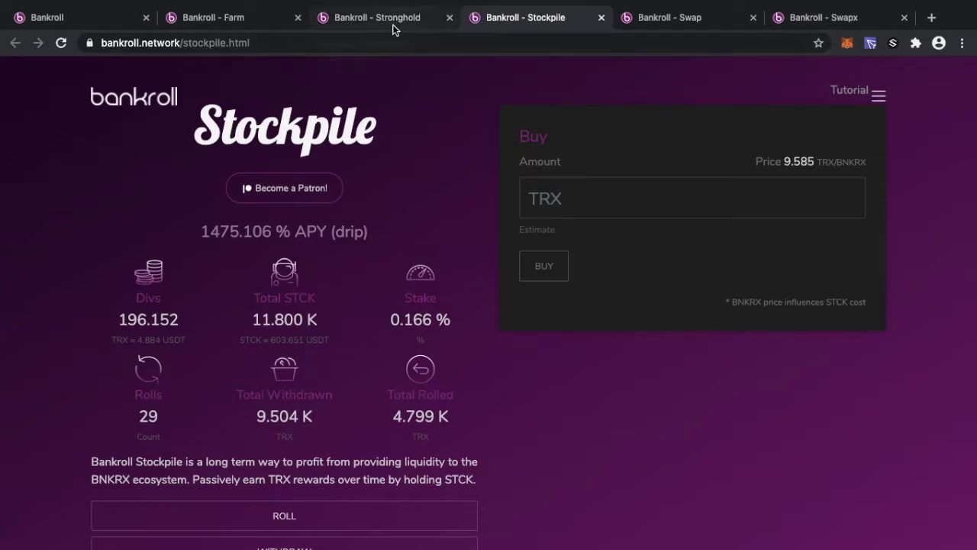
scroll(391, 114, "up", 2)
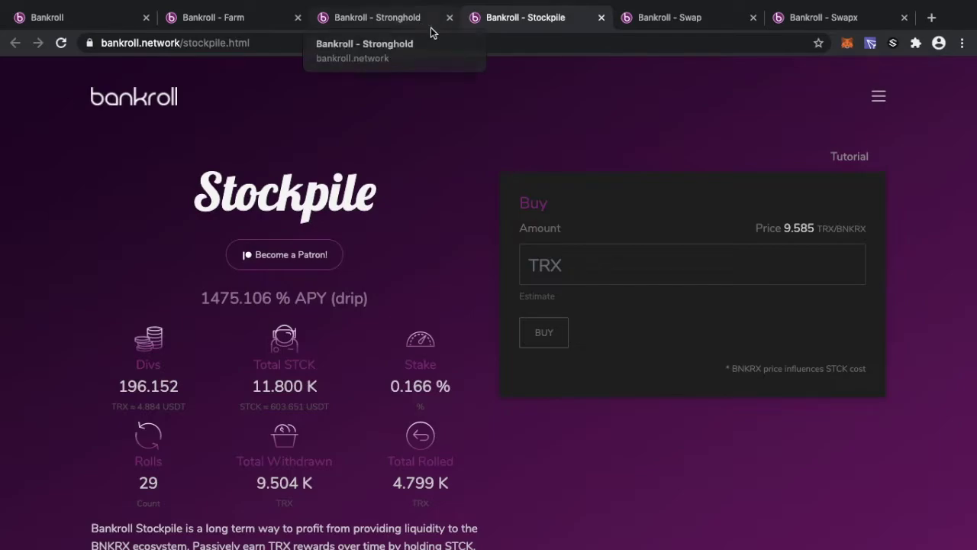
left_click(255, 28)
scroll(288, 178, "up", 5)
scroll(288, 179, "up", 3)
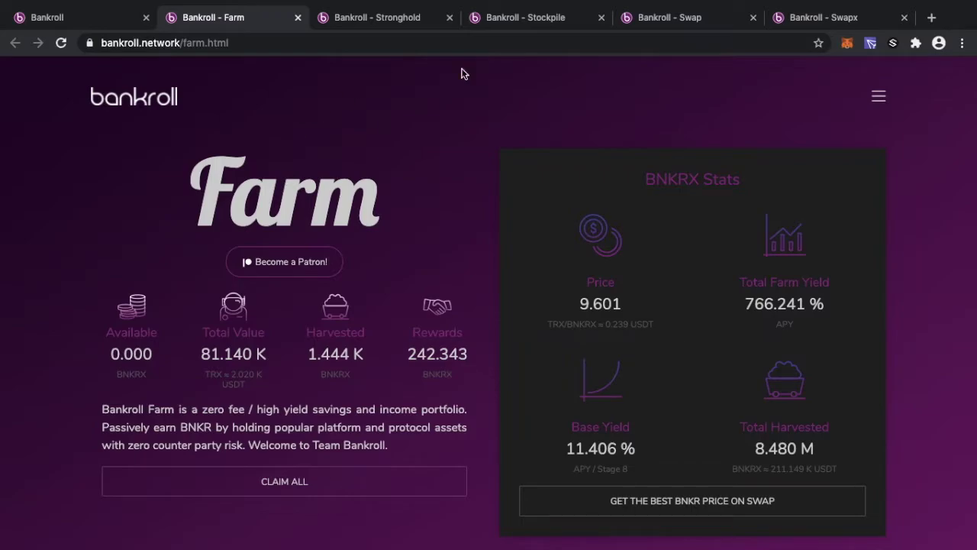
left_click(821, 18)
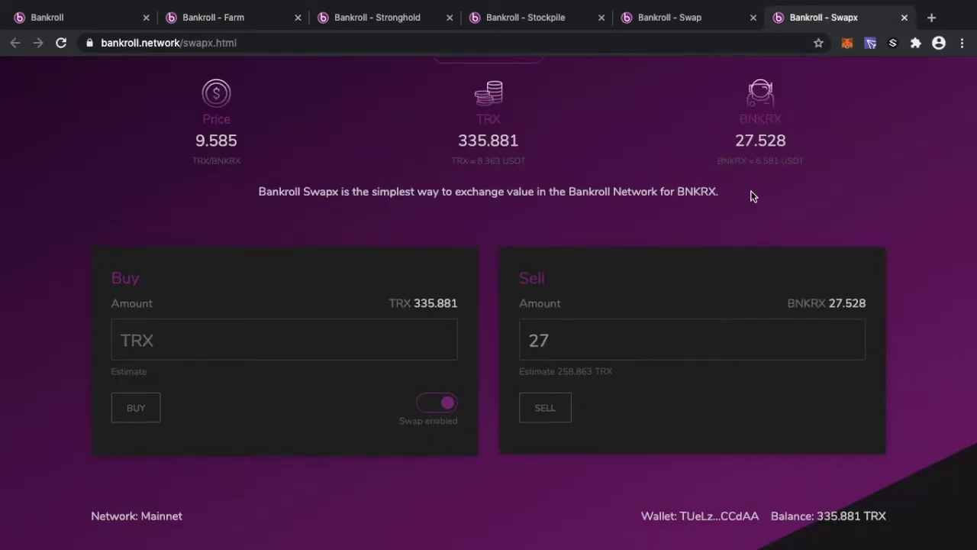
Visit Swap, then return to Farm showing 81.140 K total value and 1.444 K harvested
scroll(752, 193, "up", 1)
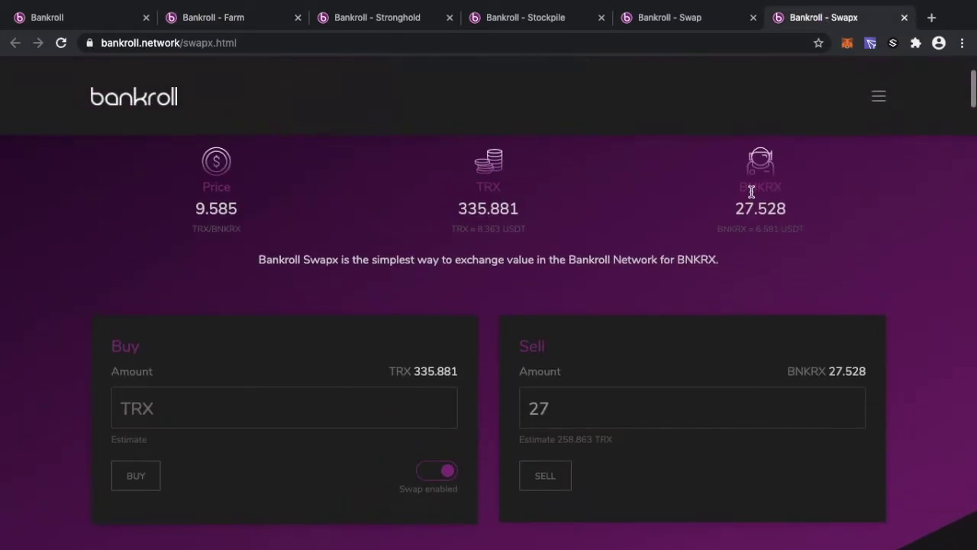
left_click(672, 18)
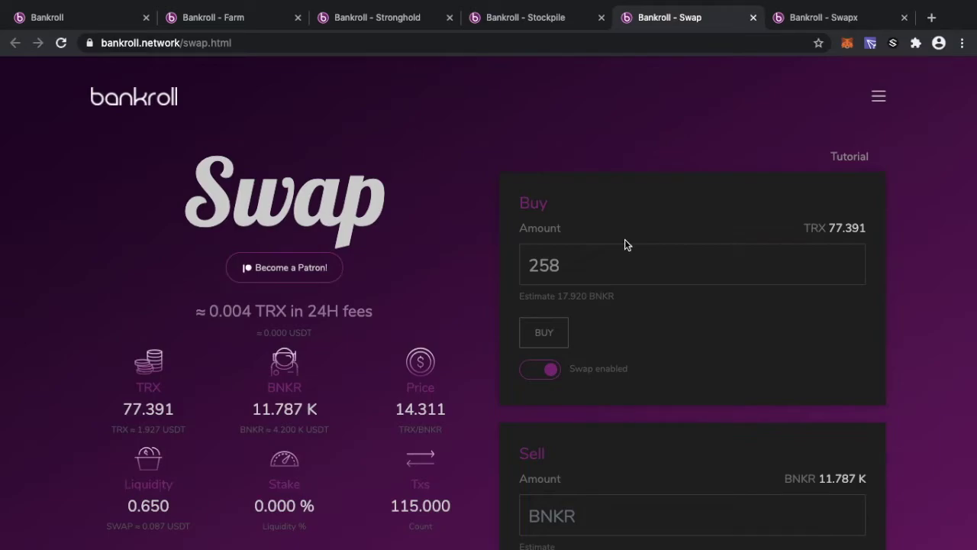
left_click(246, 20)
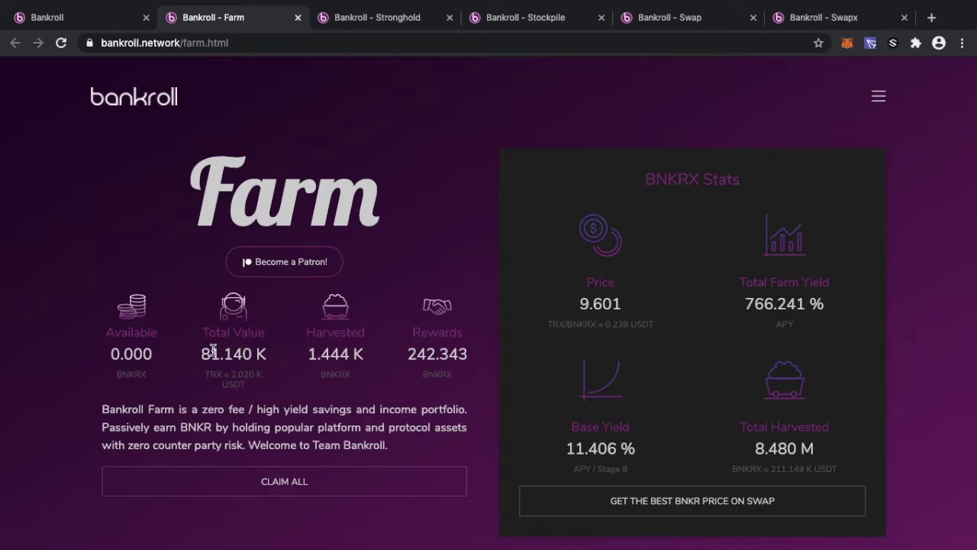
scroll(212, 349, "down", 12)
scroll(549, 255, "up", 10)
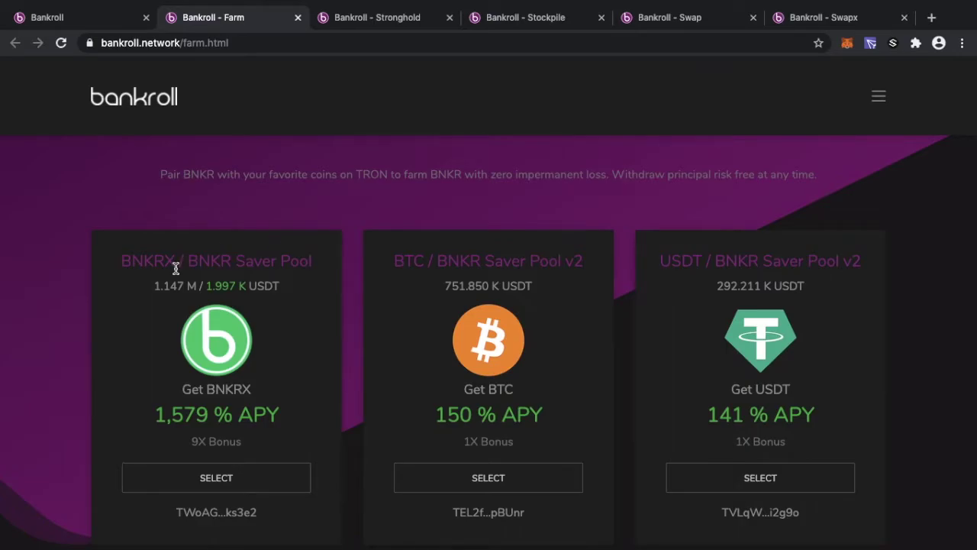
scroll(175, 268, "up", 8)
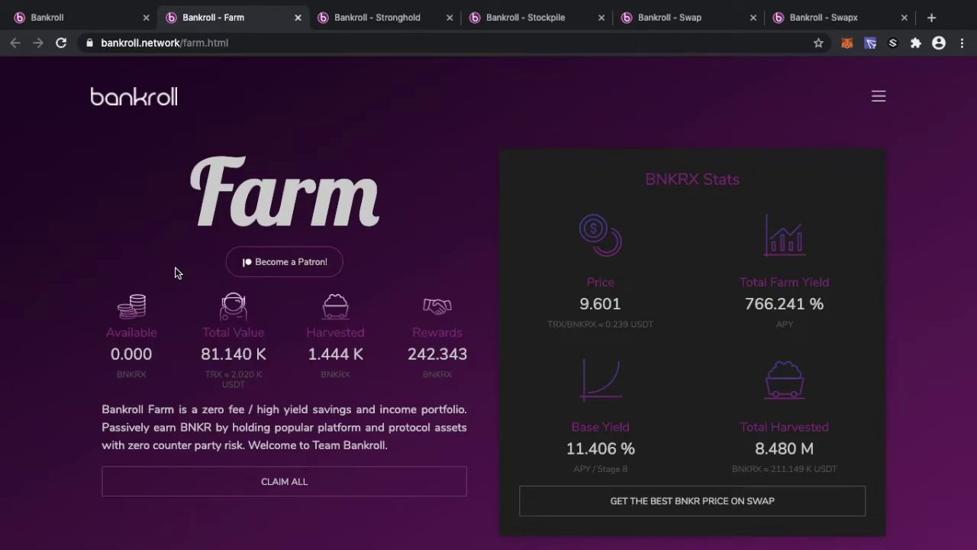
Scroll the Farm page down to Get a Buddy and select its Address field
scroll(174, 269, "down", 20)
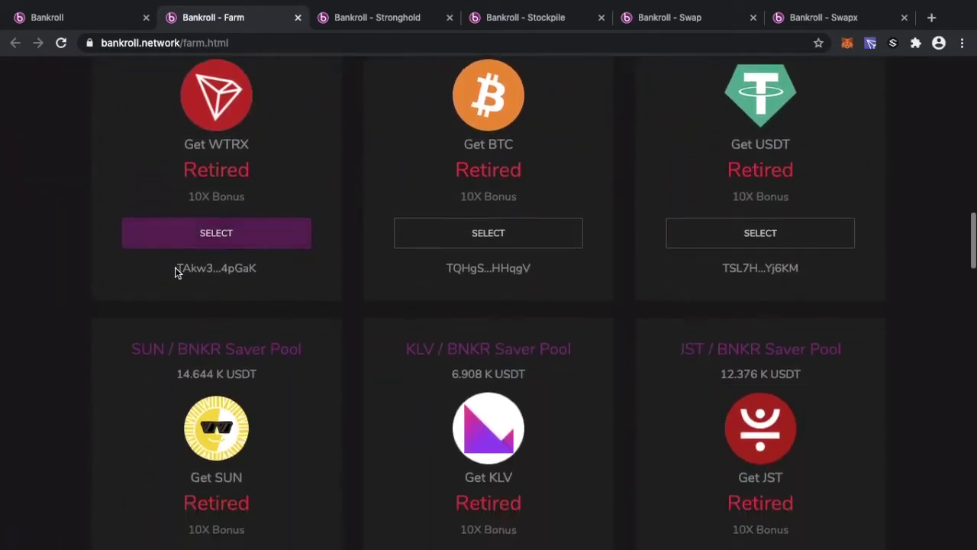
scroll(175, 272, "down", 12)
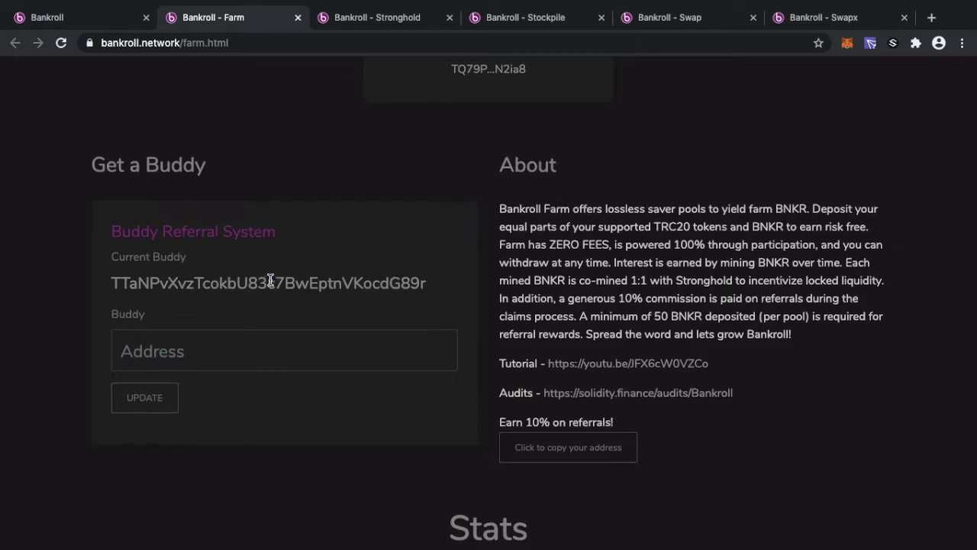
scroll(129, 124, "down", 1)
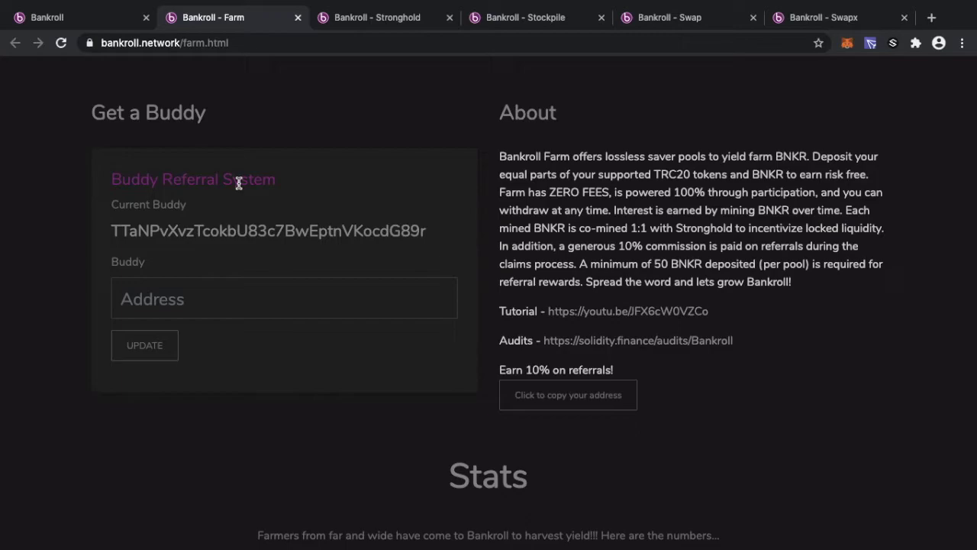
left_click(250, 297)
scroll(250, 297, "up", 10)
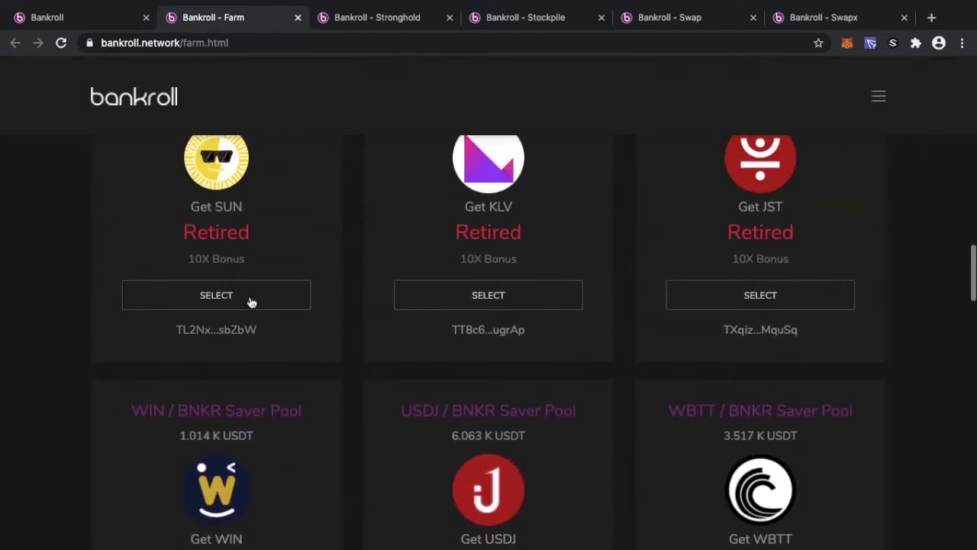
scroll(249, 302, "up", 10)
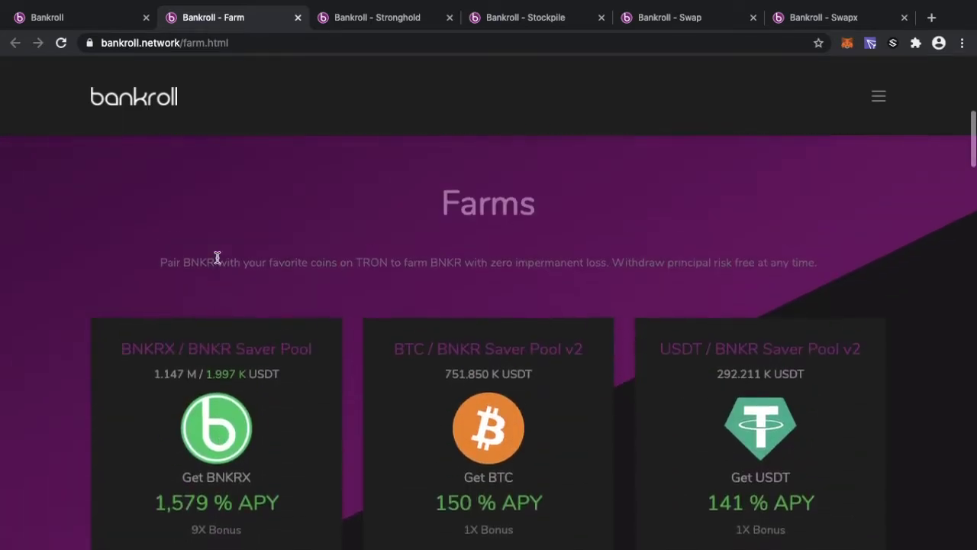
scroll(217, 256, "down", 3)
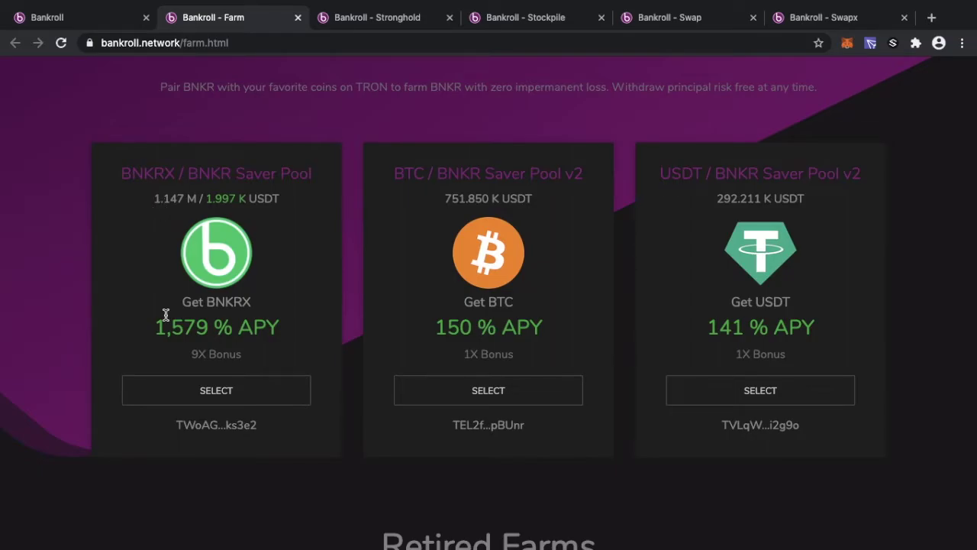
scroll(164, 317, "down", 10)
scroll(165, 317, "up", 9)
scroll(166, 319, "up", 1)
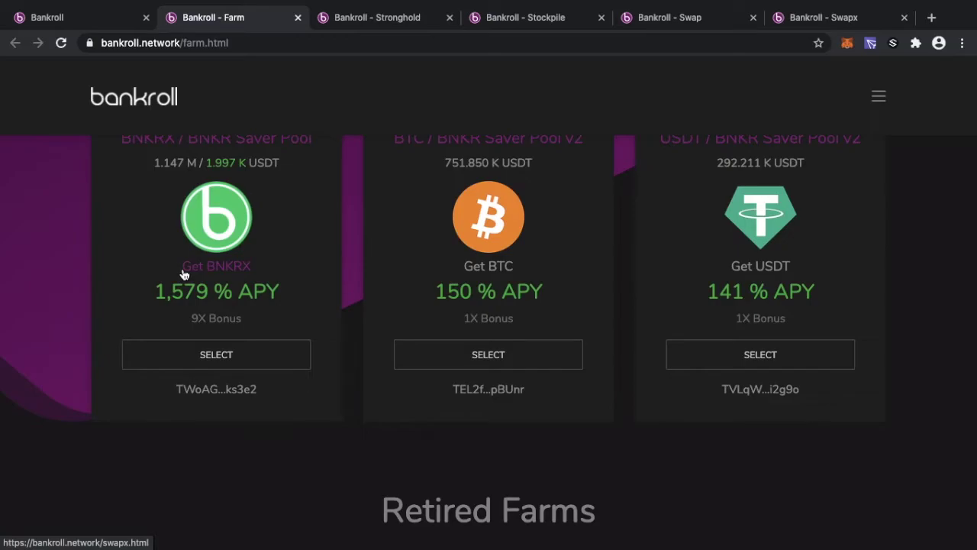
scroll(183, 273, "up", 1)
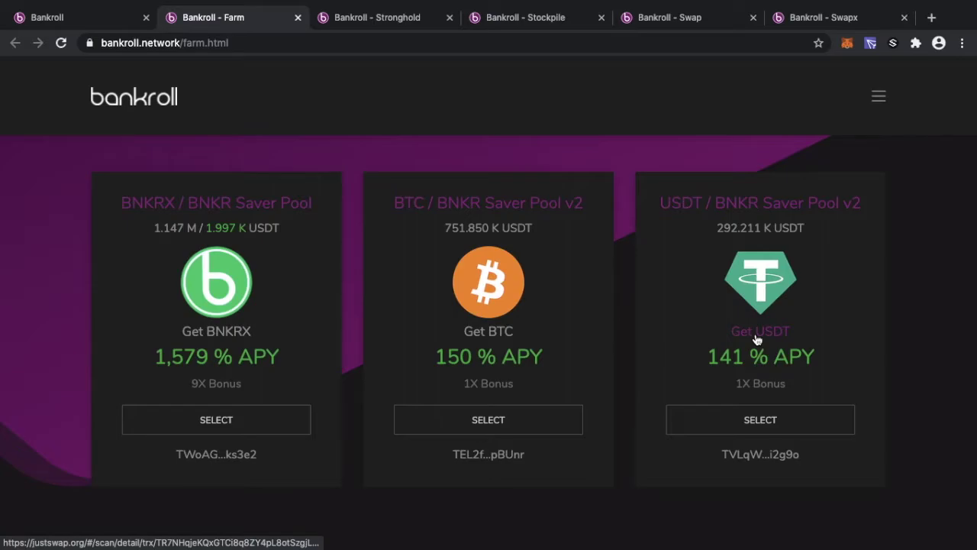
scroll(541, 279, "down", 15)
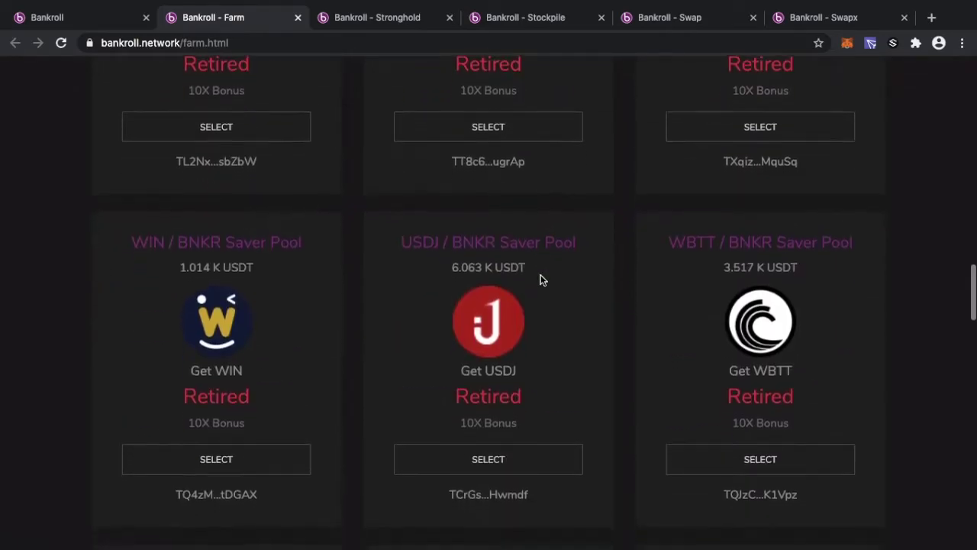
scroll(540, 279, "down", 8)
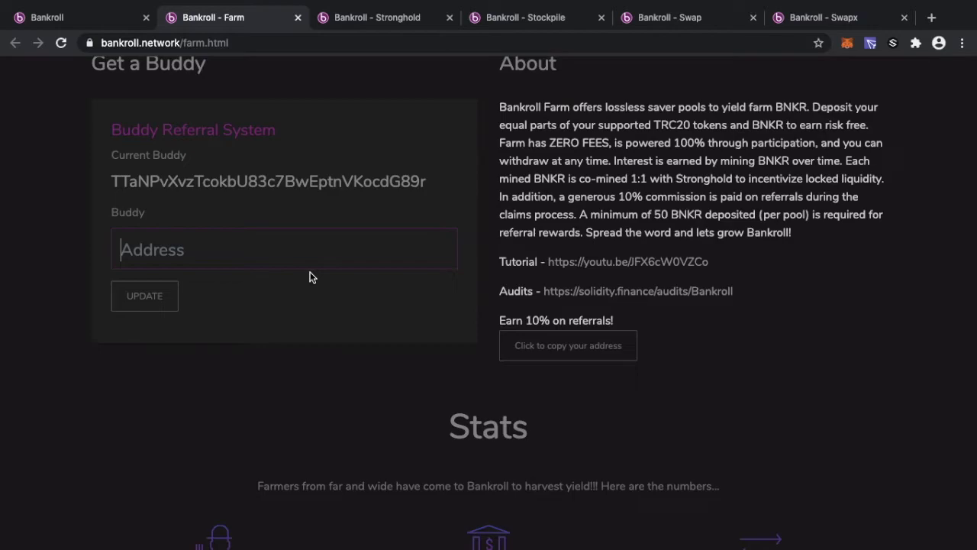
scroll(310, 277, "up", 10)
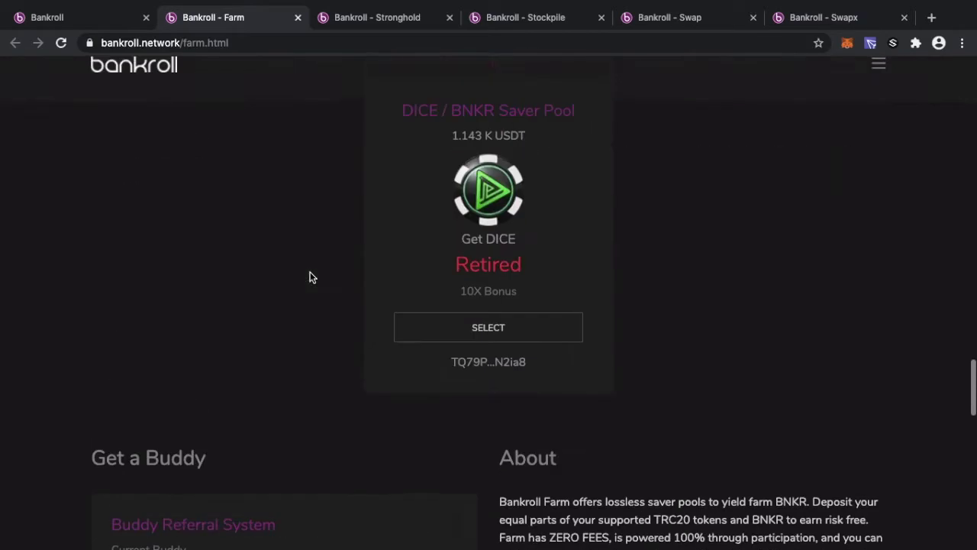
scroll(310, 273, "up", 5)
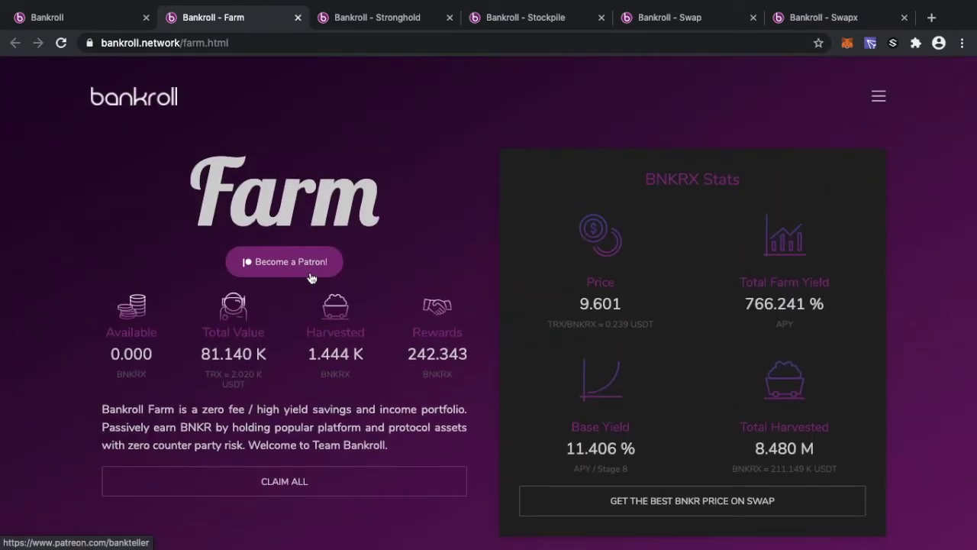
scroll(310, 277, "down", 15)
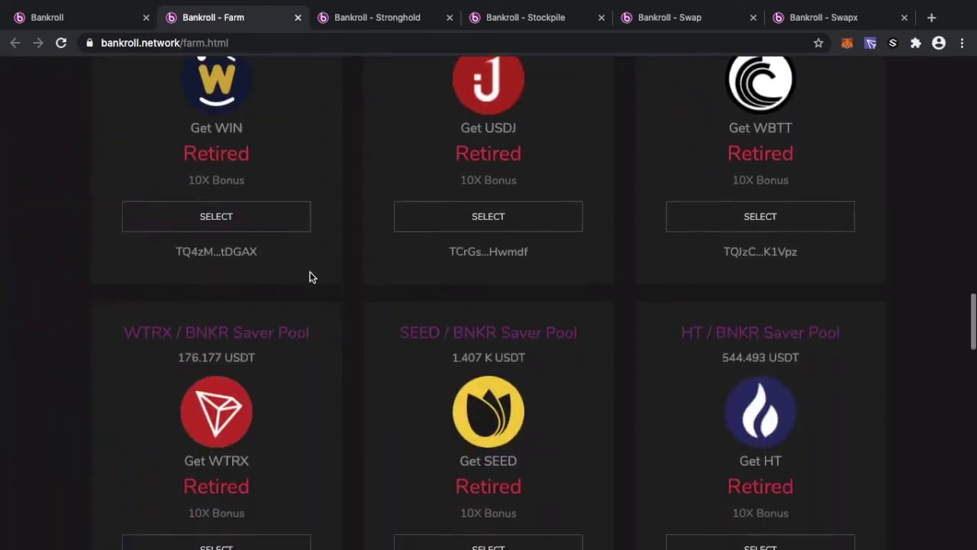
scroll(310, 278, "down", 5)
left_click(183, 202)
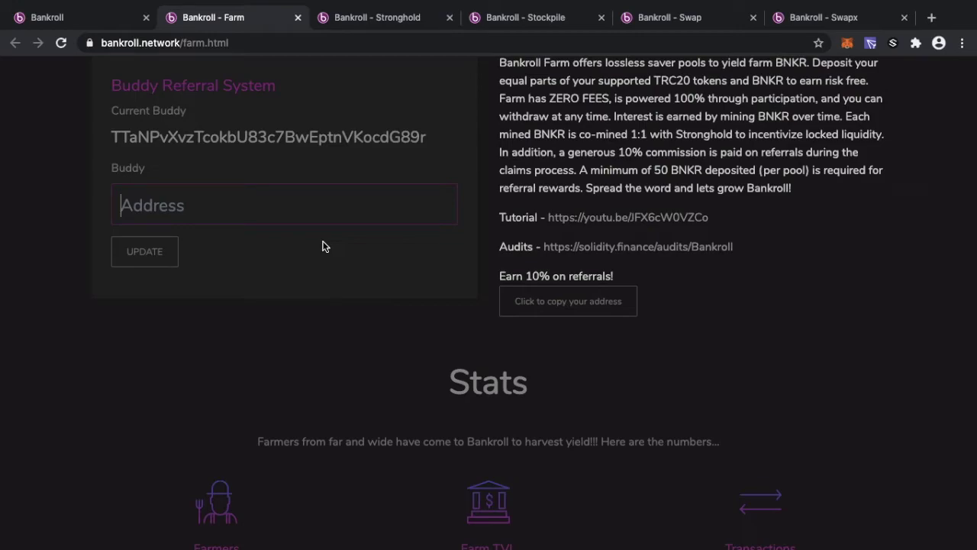
scroll(322, 246, "up", 2)
scroll(322, 246, "up", 15)
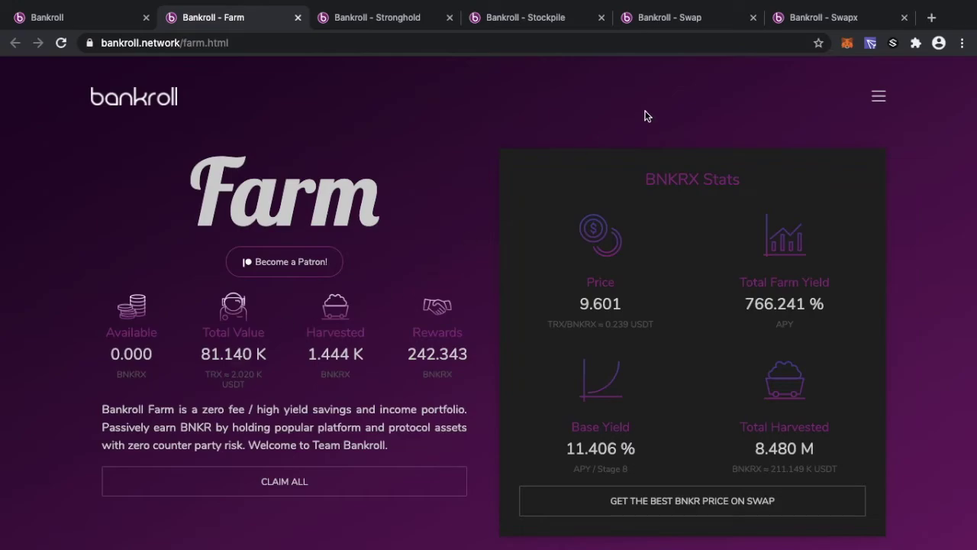
Reload the Swap page, then check Swapx showing a 9.568 TRX price and 0.921 BNKRX
left_click(708, 21)
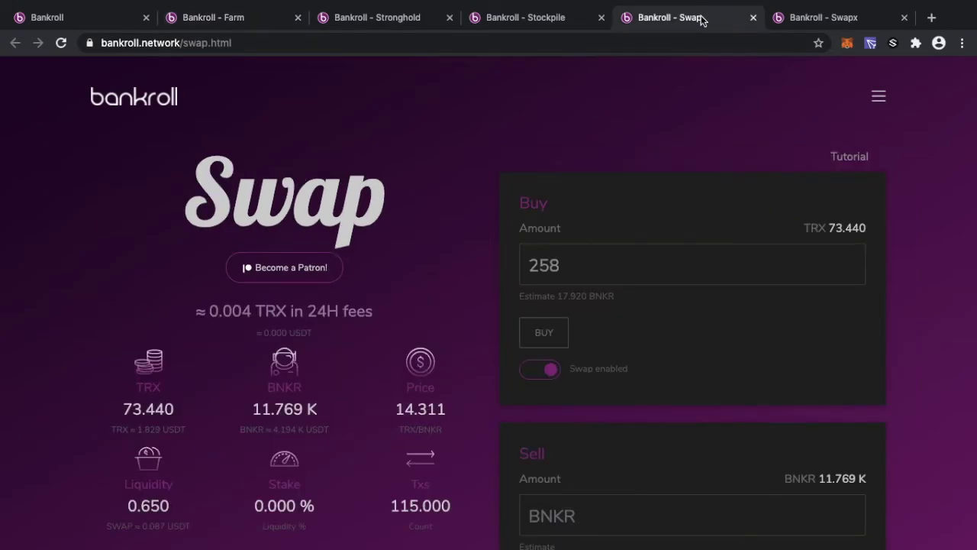
scroll(325, 394, "down", 3)
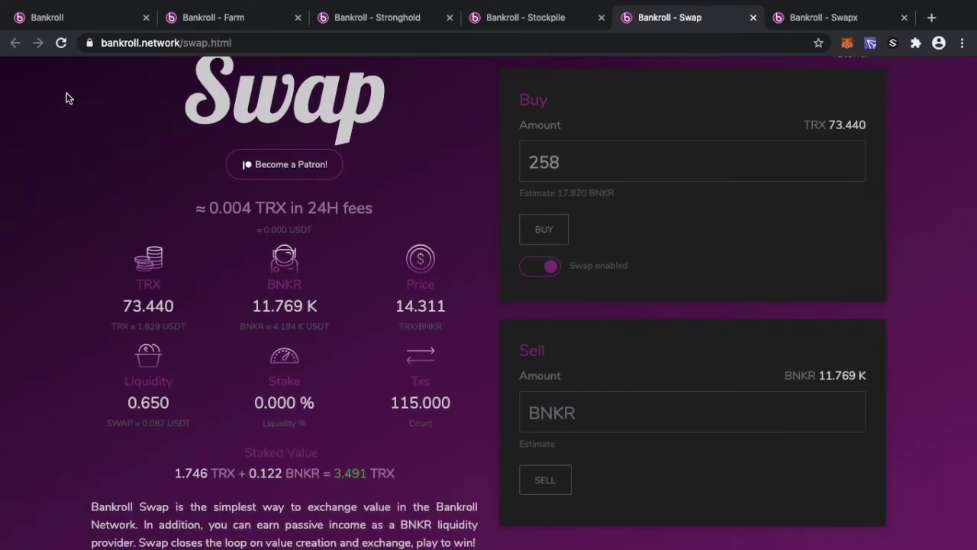
left_click(61, 44)
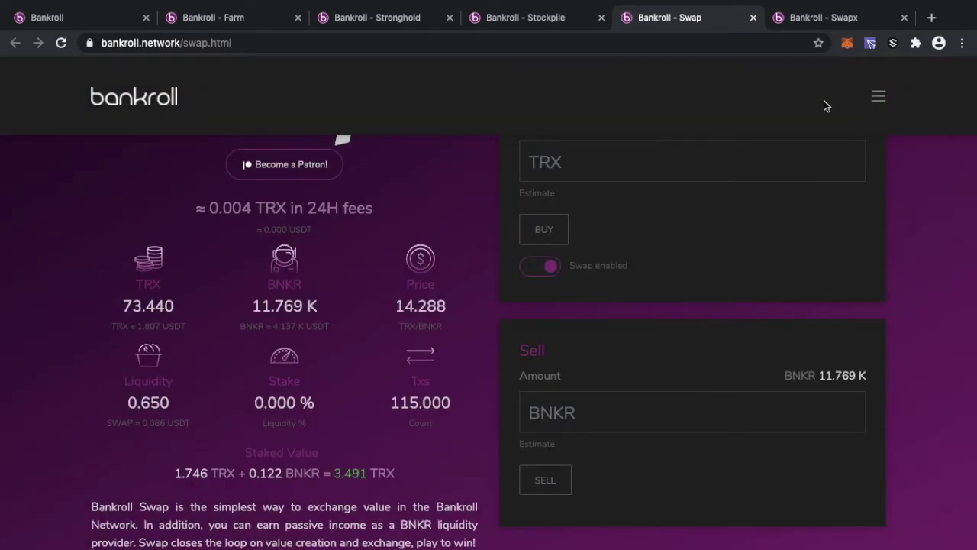
left_click(823, 17)
scroll(214, 390, "up", 5)
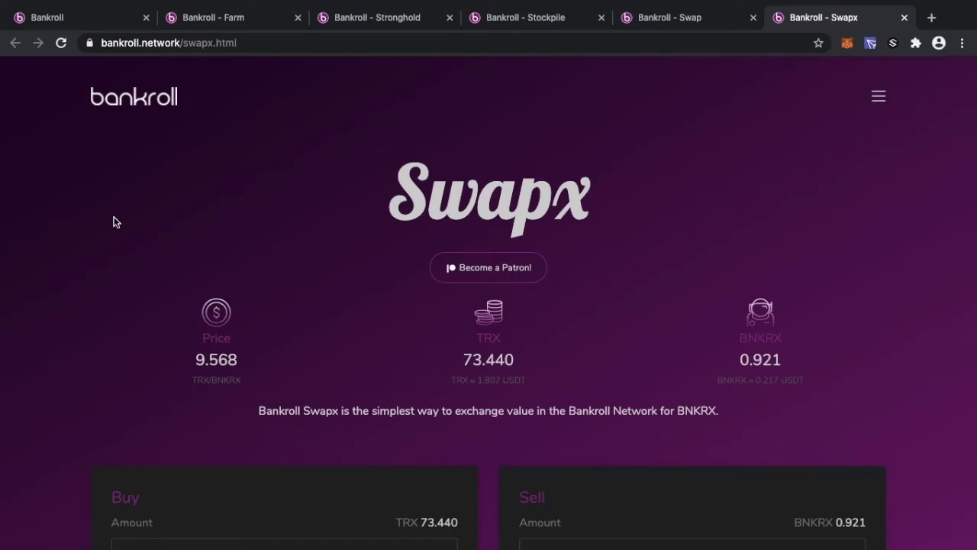
left_click(116, 23)
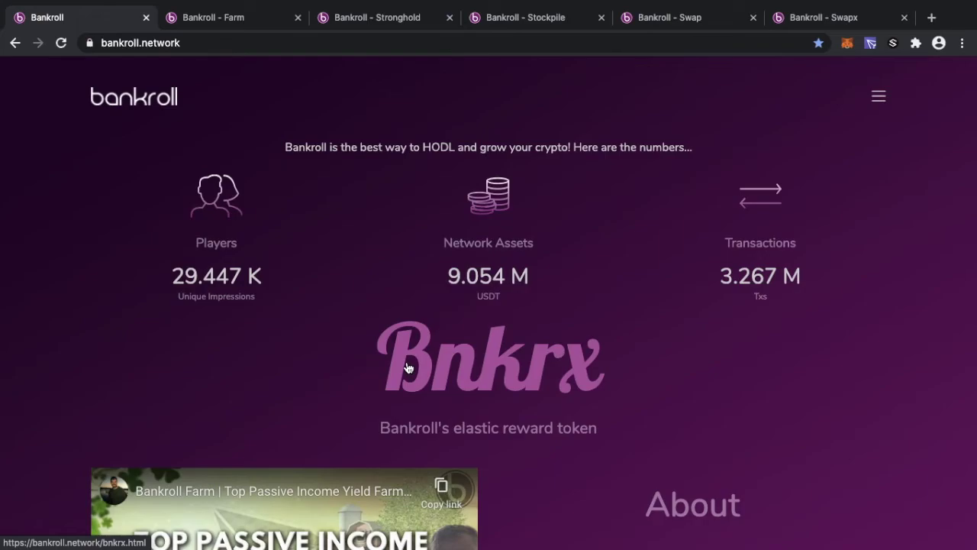
Switch to Safari's YouTube video on BnkrX farms, paused at 6:28
key("super+Tab")
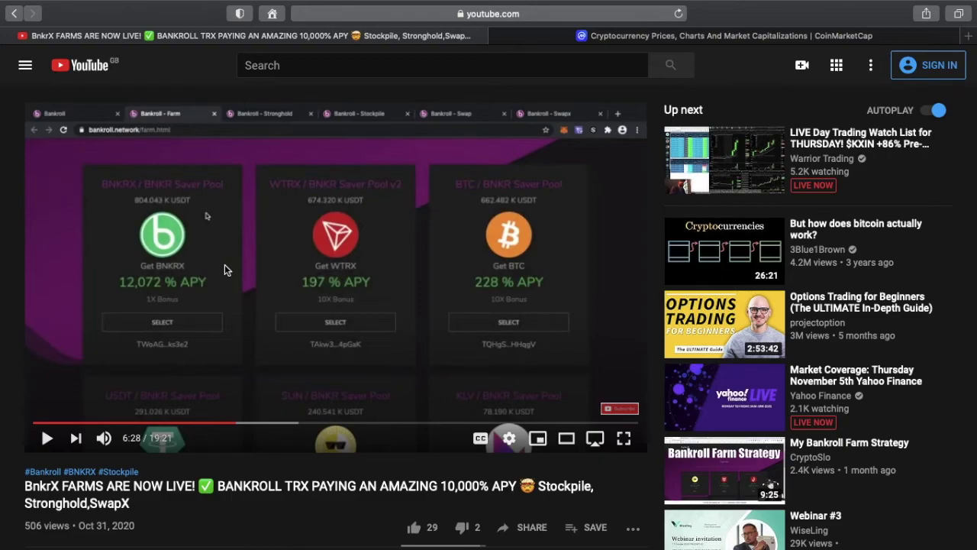
Go to the 3D Crypto channel page from below the BnkrX farms video
scroll(225, 264, "down", 3)
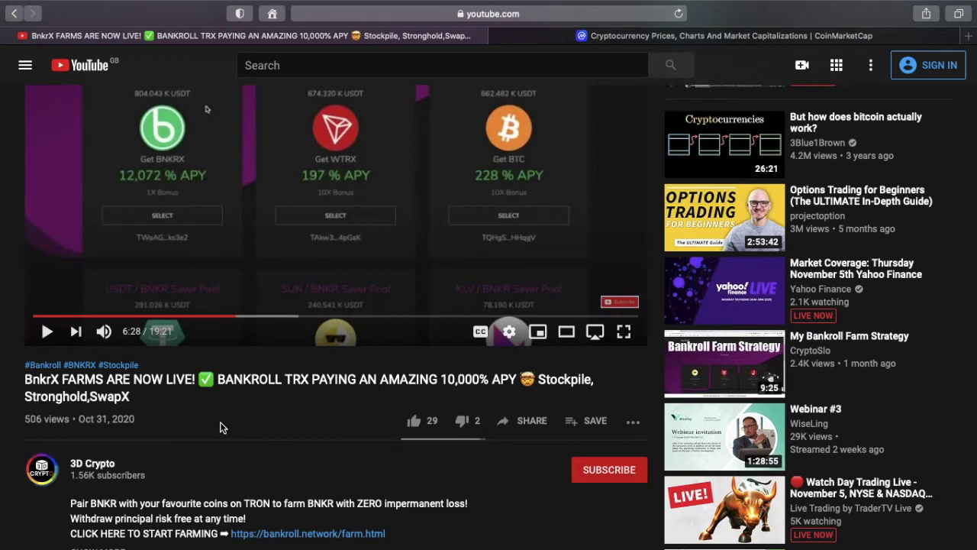
left_click(211, 449)
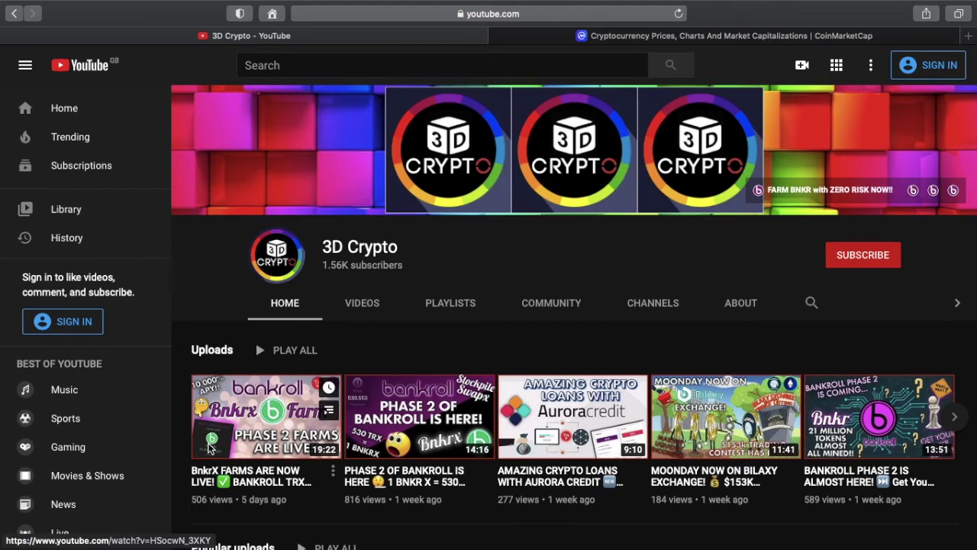
Scroll through CoinMarketCap's price table, led by Bitcoin at $14,878.09
left_click(663, 36)
scroll(544, 218, "down", 3)
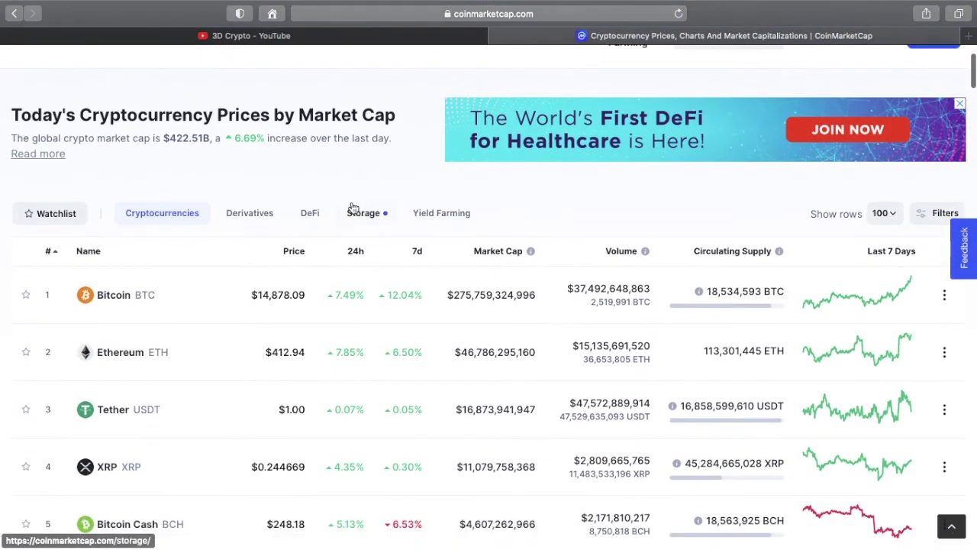
scroll(349, 211, "down", 3)
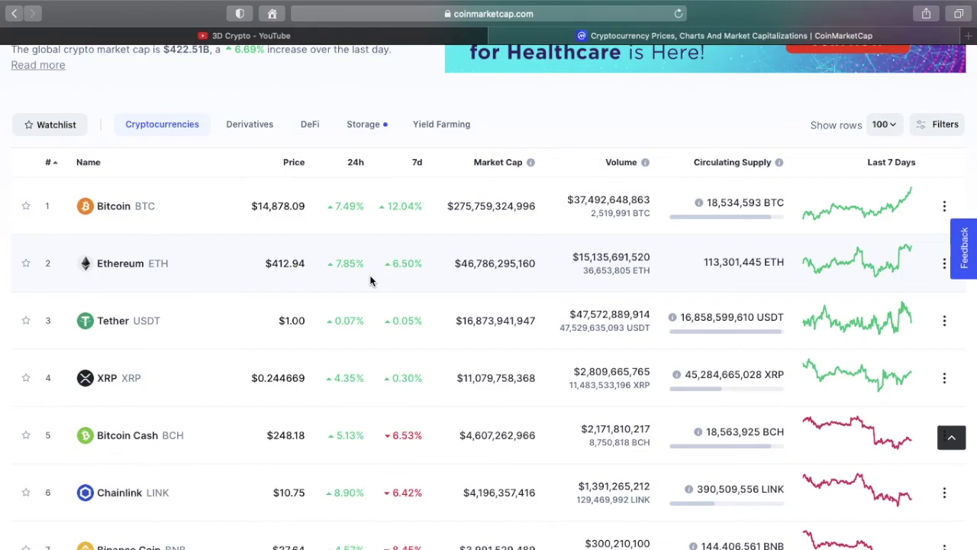
scroll(369, 277, "down", 6)
scroll(370, 279, "down", 5)
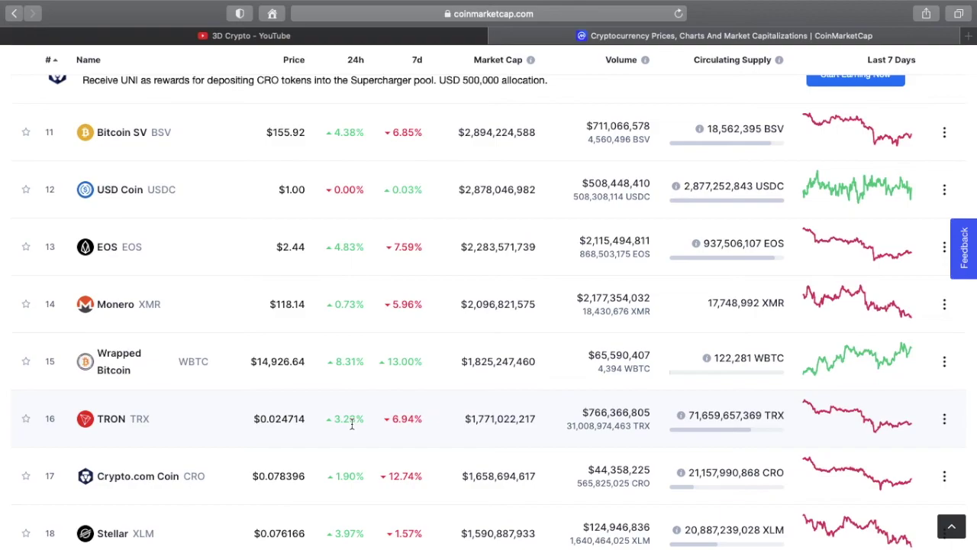
scroll(352, 425, "up", 5)
scroll(352, 425, "down", 2)
scroll(352, 424, "up", 8)
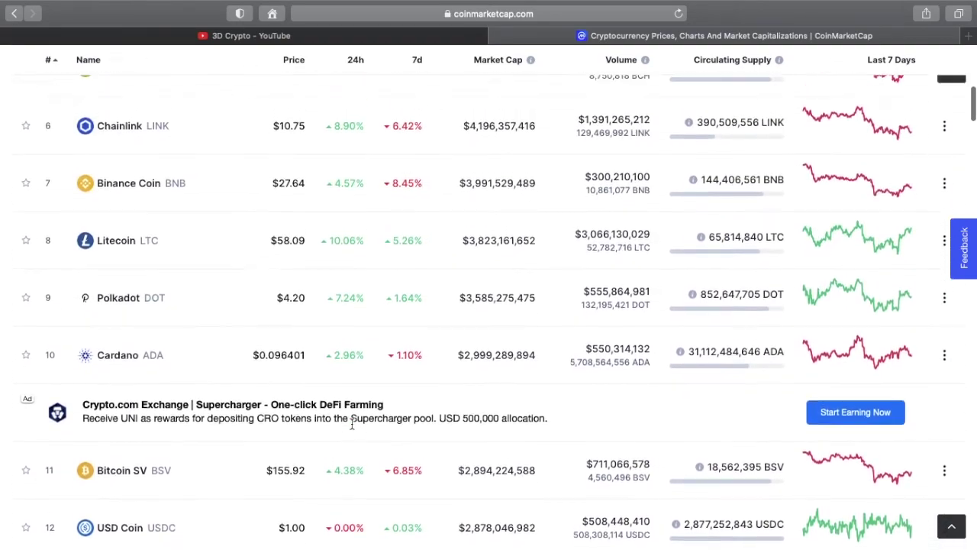
scroll(352, 425, "up", 3)
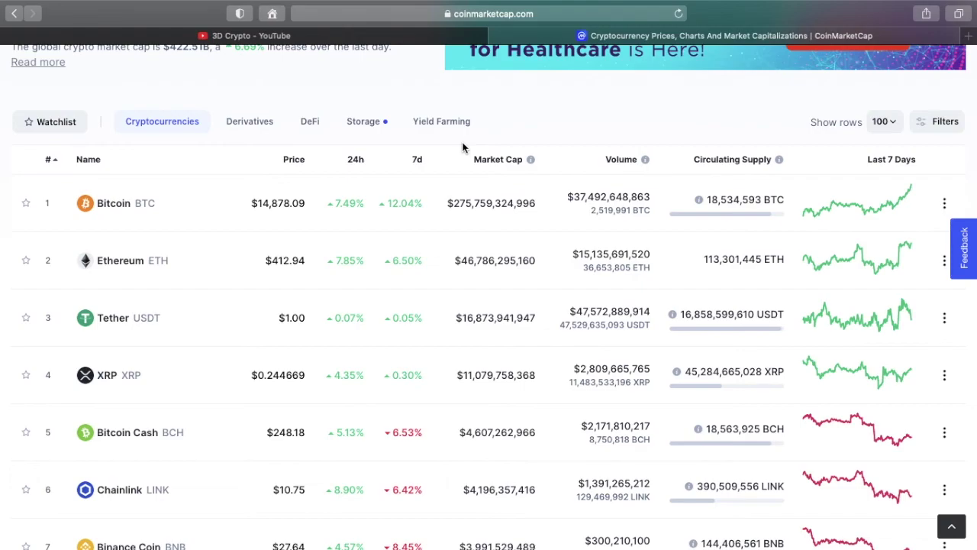
Bring back the 3D Crypto YouTube channel page with 1.56K subscribers
left_click(404, 36)
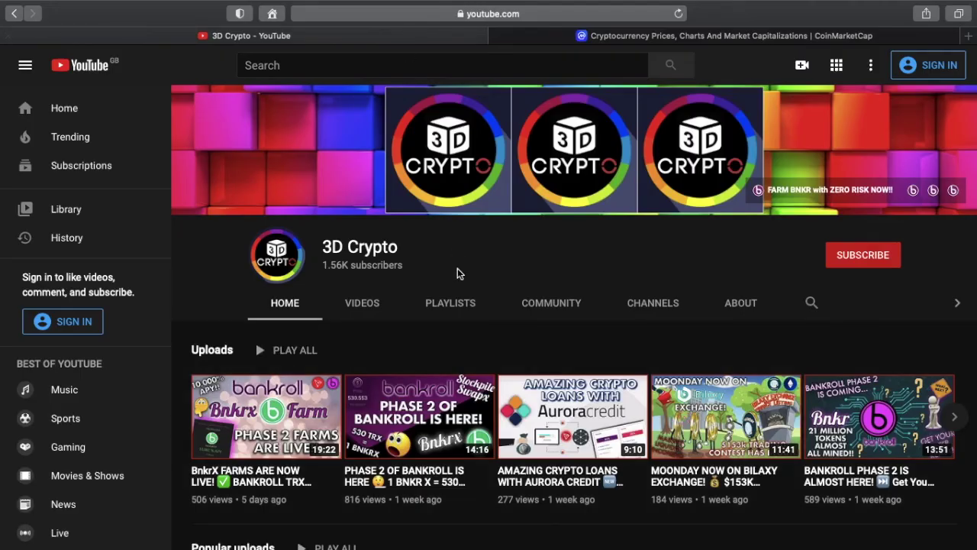